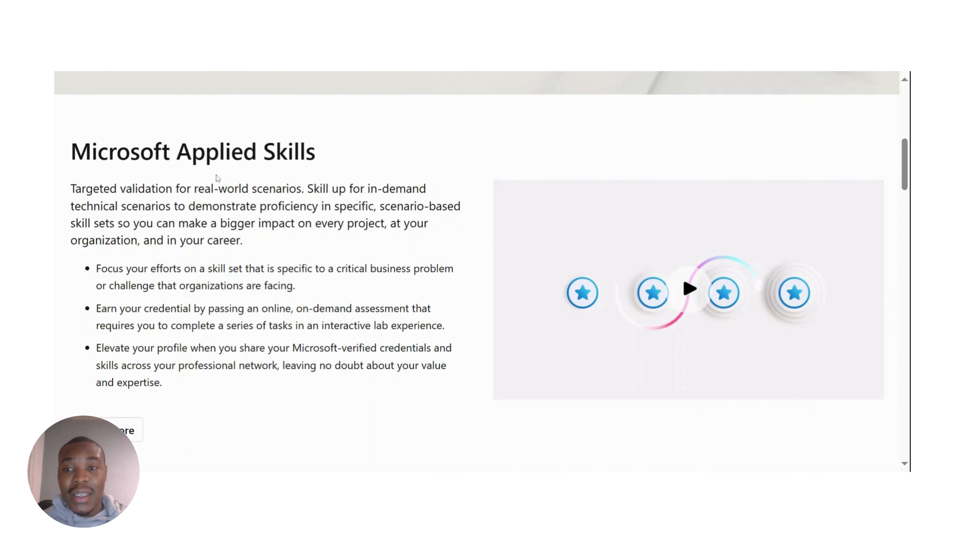
Step: Read the Microsoft Applied Skills and Microsoft Certifications descriptions on the credentials page
scroll(218, 177, "down", 5)
scroll(477, 266, "up", 5)
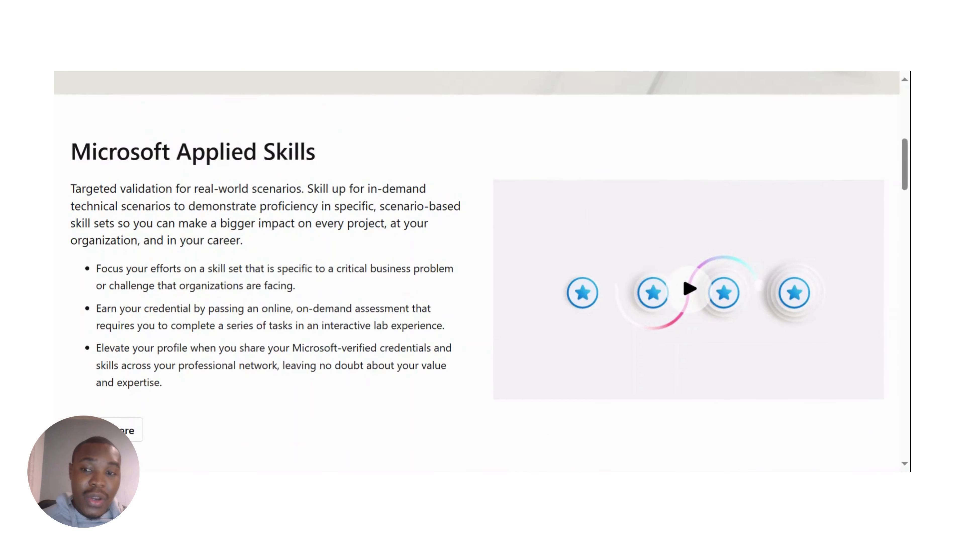
scroll(477, 266, "down", 2)
scroll(260, 245, "down", 7)
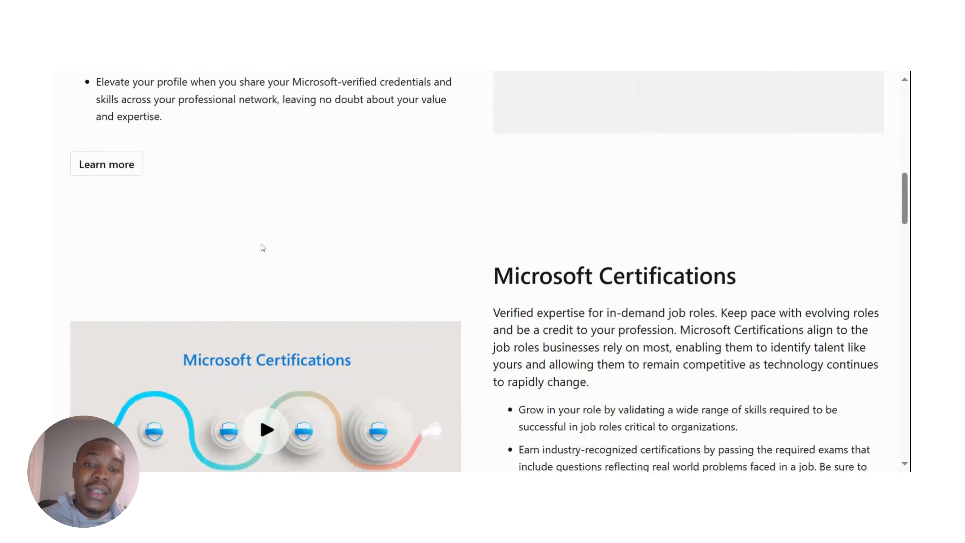
scroll(496, 231, "down", 2)
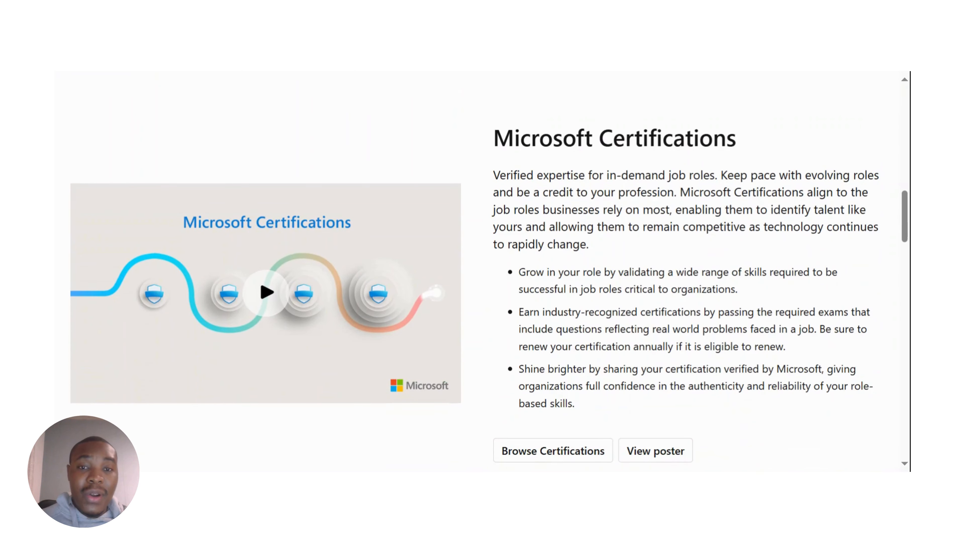
scroll(668, 198, "down", 2)
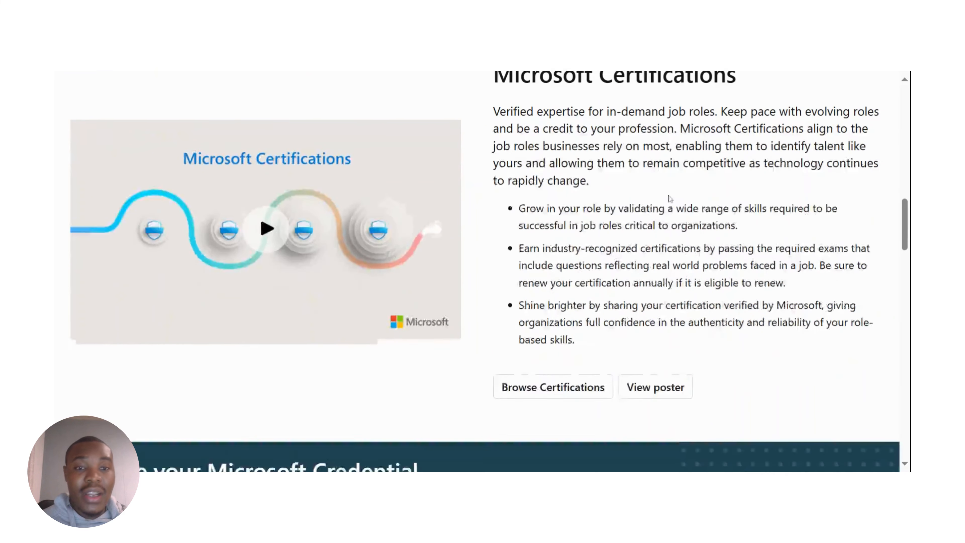
scroll(620, 287, "down", 2)
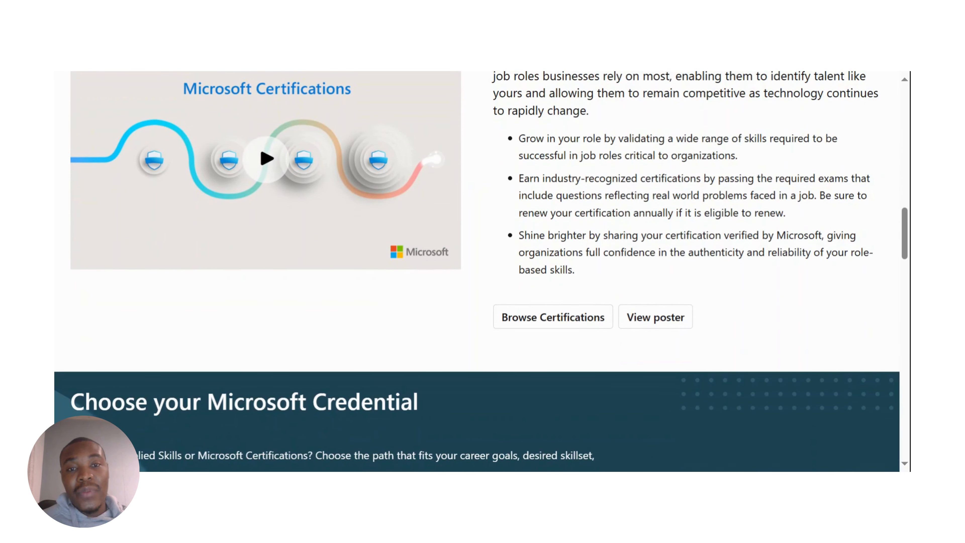
scroll(559, 329, "up", 1)
scroll(553, 323, "down", 1)
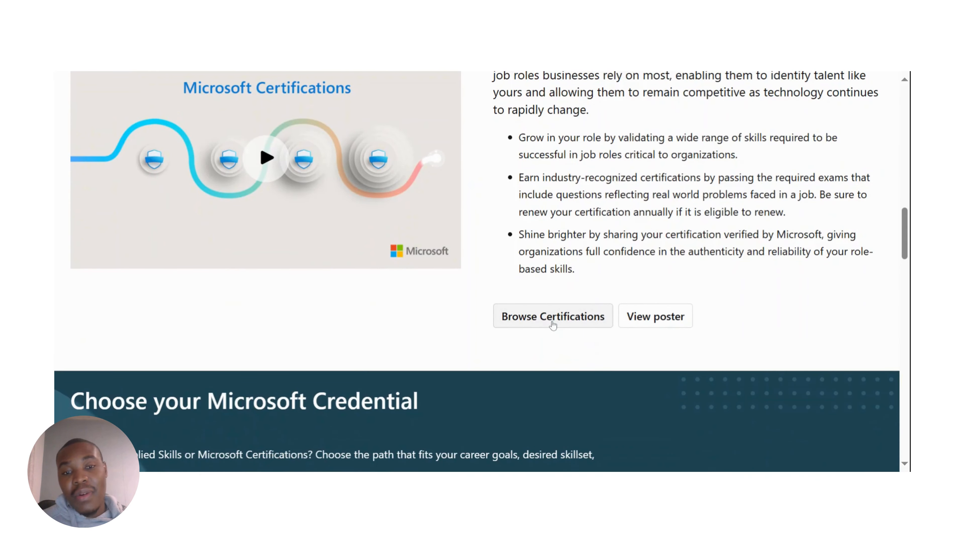
Step: Browse the certification catalogue and its filters, and open the Microsoft 365 Certified: Fundamentals certification
left_click(553, 323)
scroll(557, 281, "down", 5)
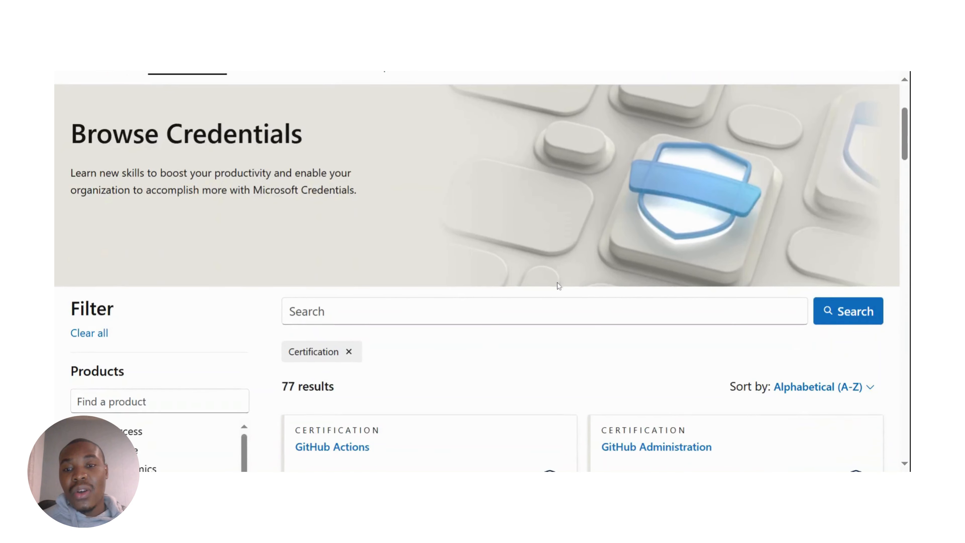
scroll(558, 286, "down", 10)
scroll(559, 287, "down", 4)
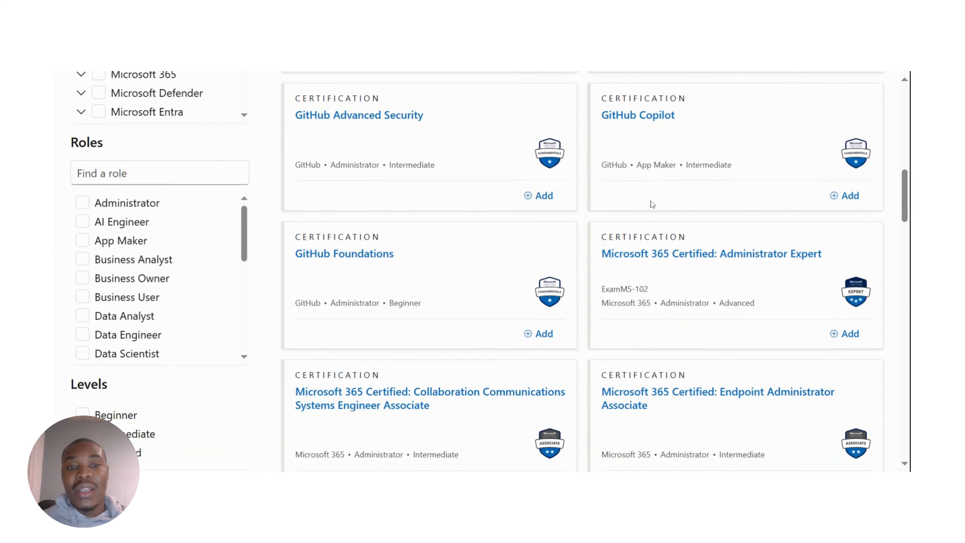
scroll(660, 181, "up", 4)
scroll(532, 202, "down", 4)
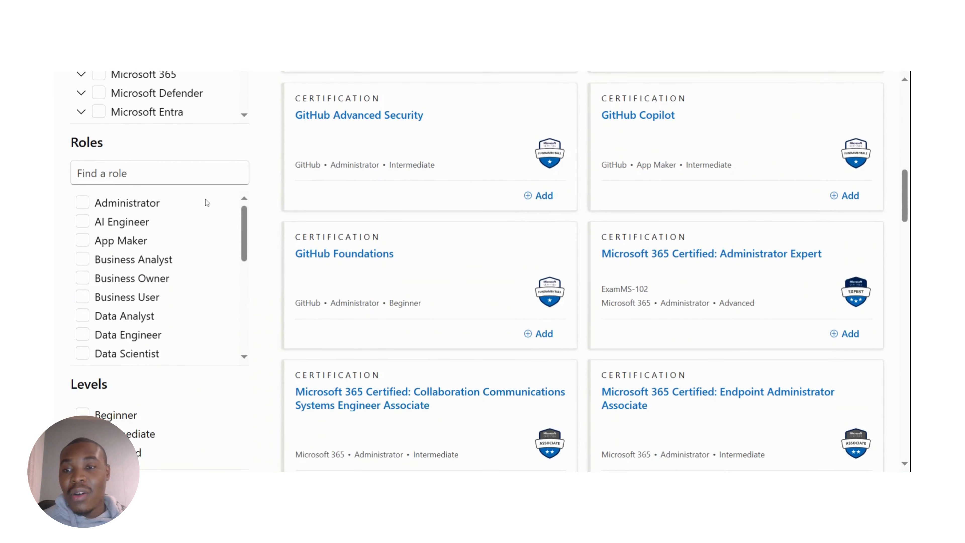
mouse_move(245, 228)
left_mouse_down()
mouse_move(263, 311)
mouse_move(262, 231)
left_mouse_up()
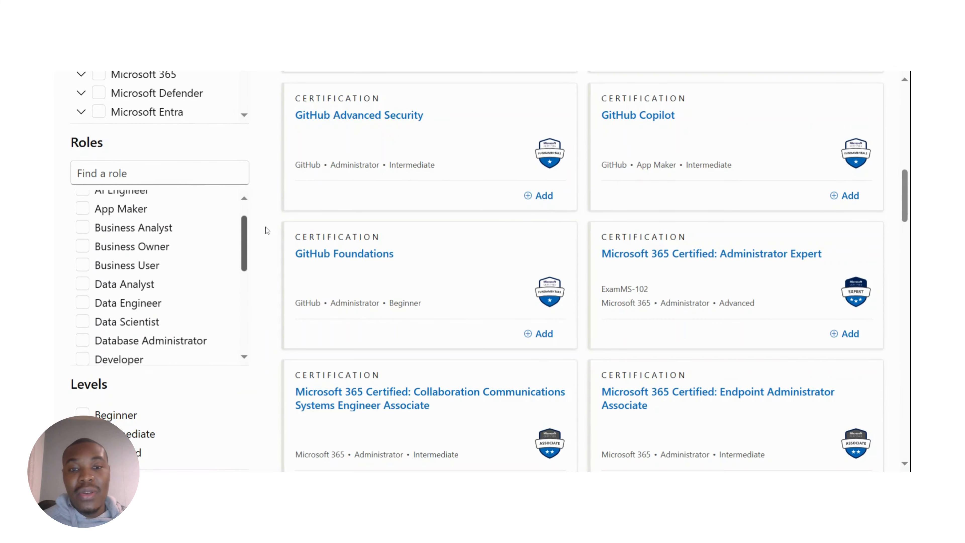
scroll(569, 183, "down", 3)
scroll(568, 184, "down", 2)
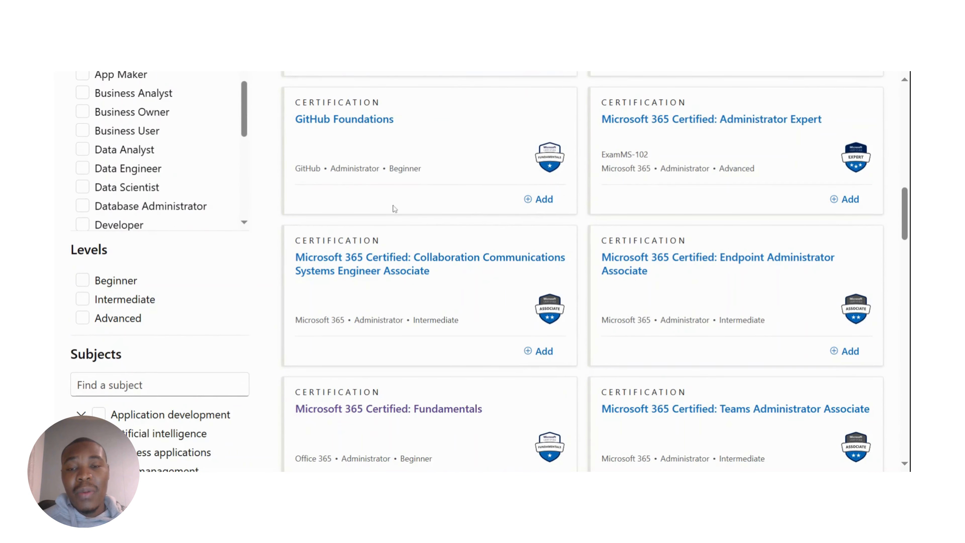
scroll(395, 208, "down", 5)
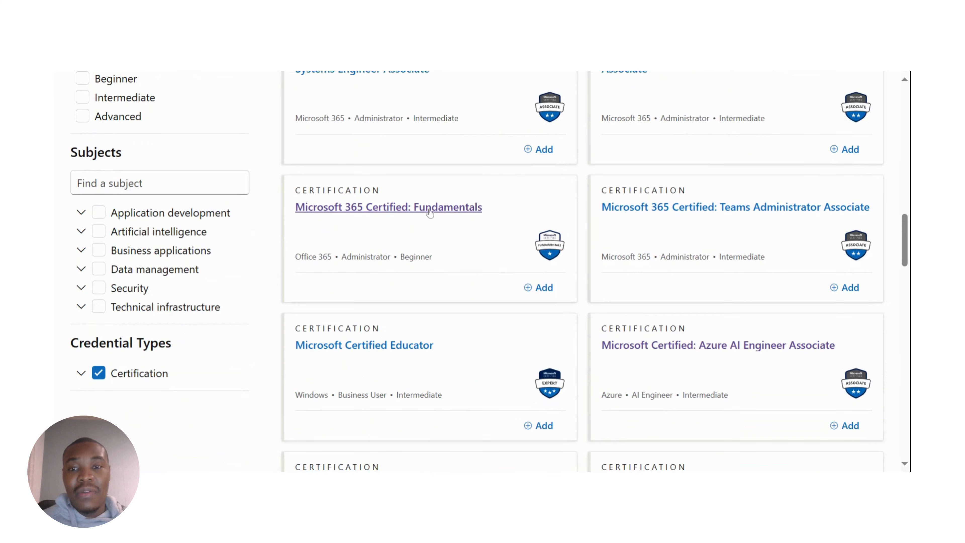
left_click(438, 214)
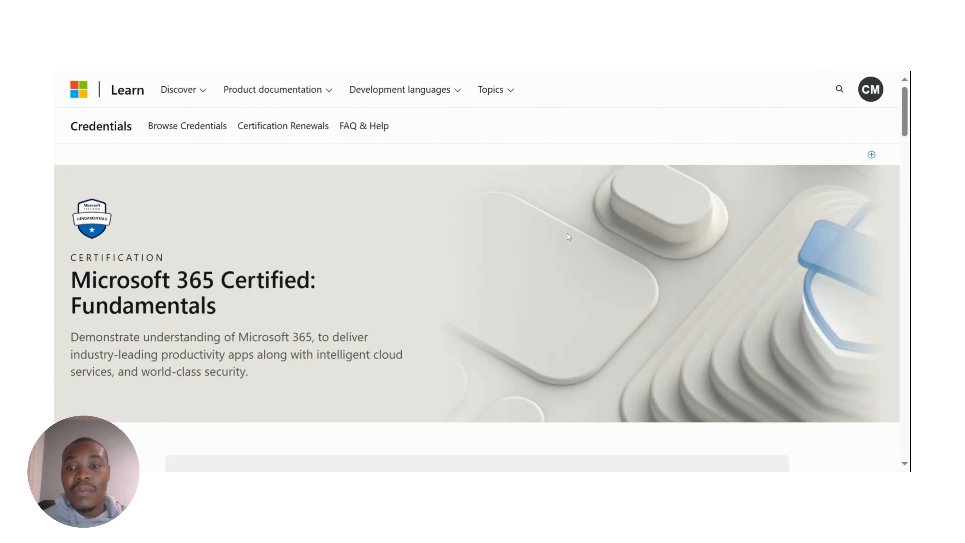
Step: Examine the certification's overview and the training listed for preparing for the exam
scroll(379, 258, "down", 10)
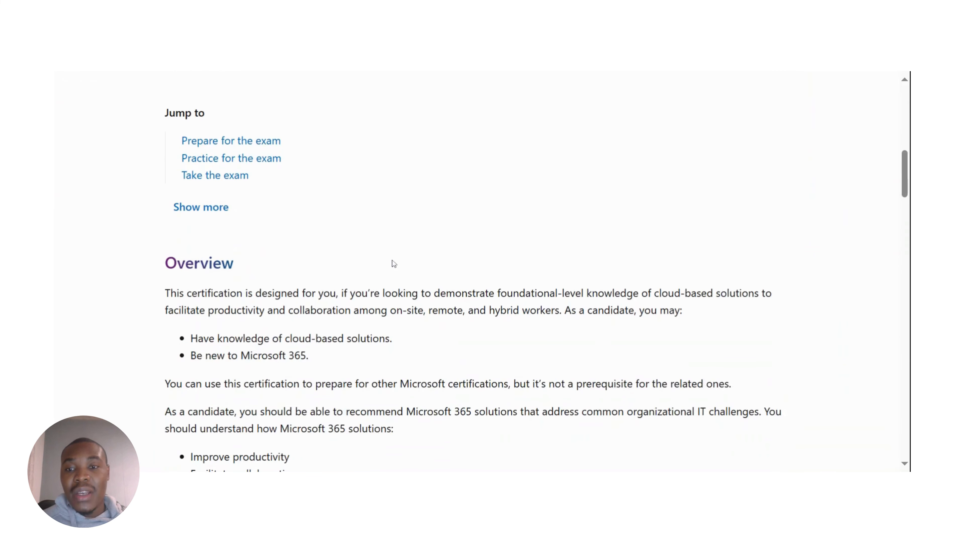
scroll(345, 217, "down", 6)
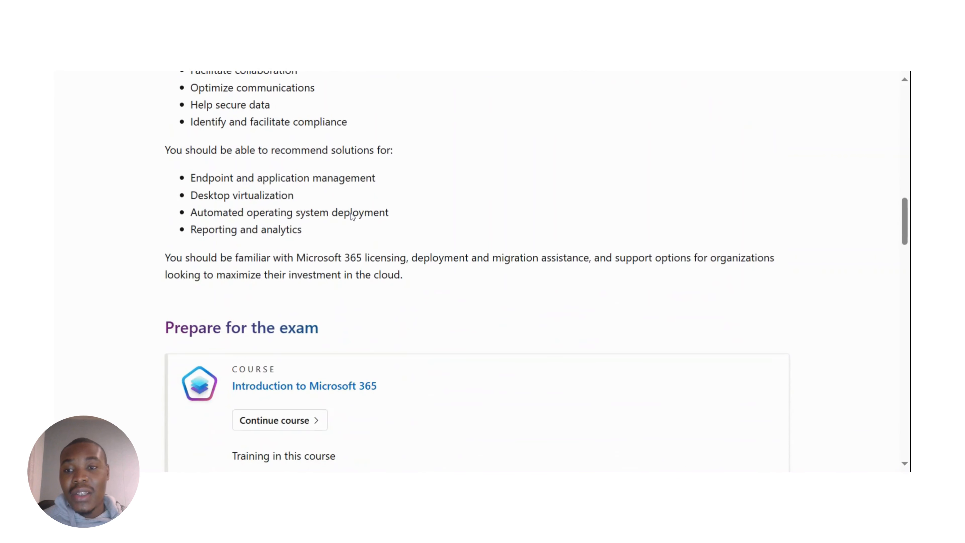
scroll(344, 219, "down", 5)
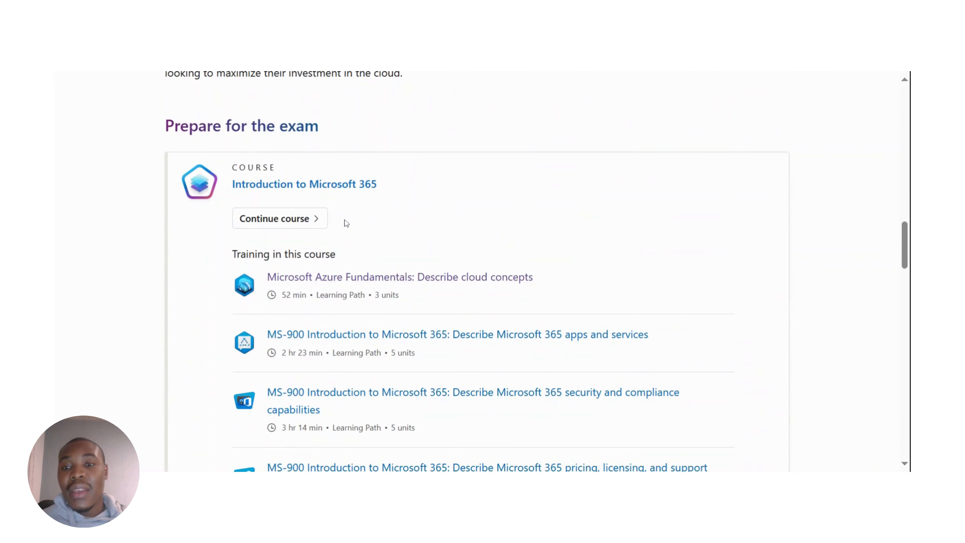
scroll(334, 207, "down", 3)
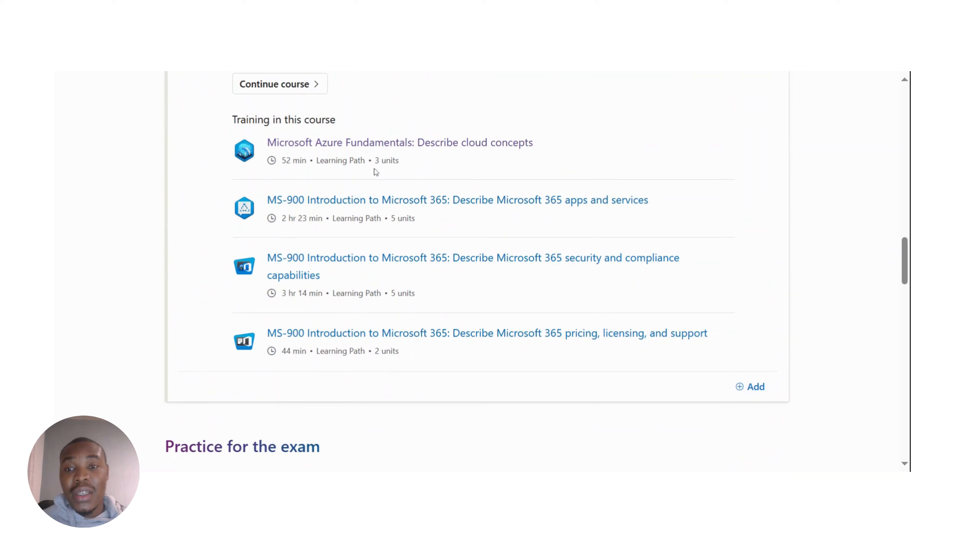
scroll(402, 262, "down", 2)
scroll(393, 271, "down", 1)
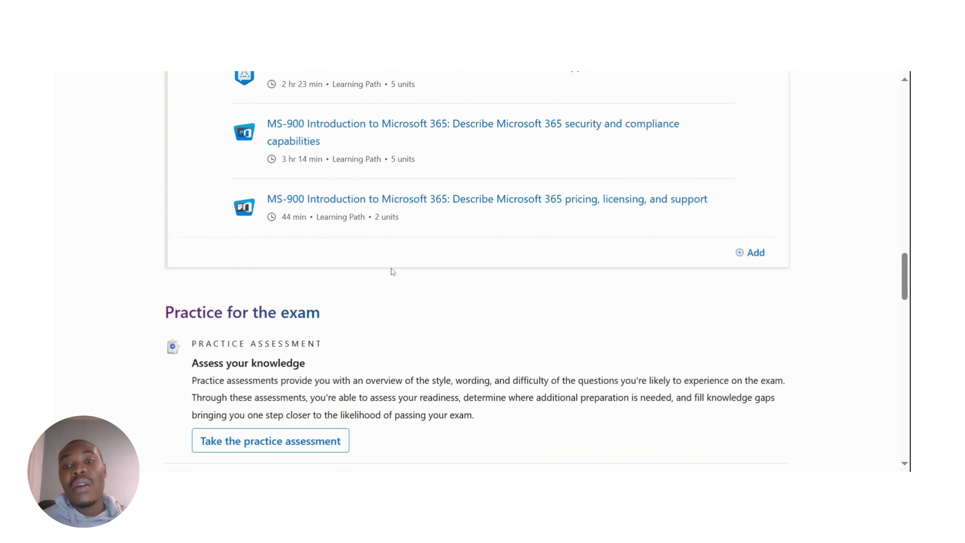
Step: Examine the practice assessment, exam sandbox, exam policy and assessed skills for this certification
scroll(394, 268, "down", 5)
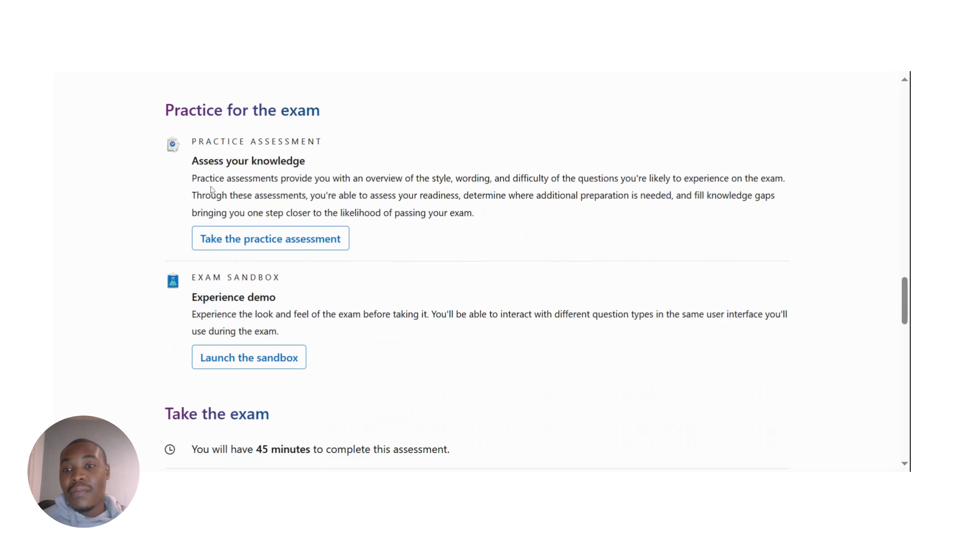
scroll(302, 244, "down", 1)
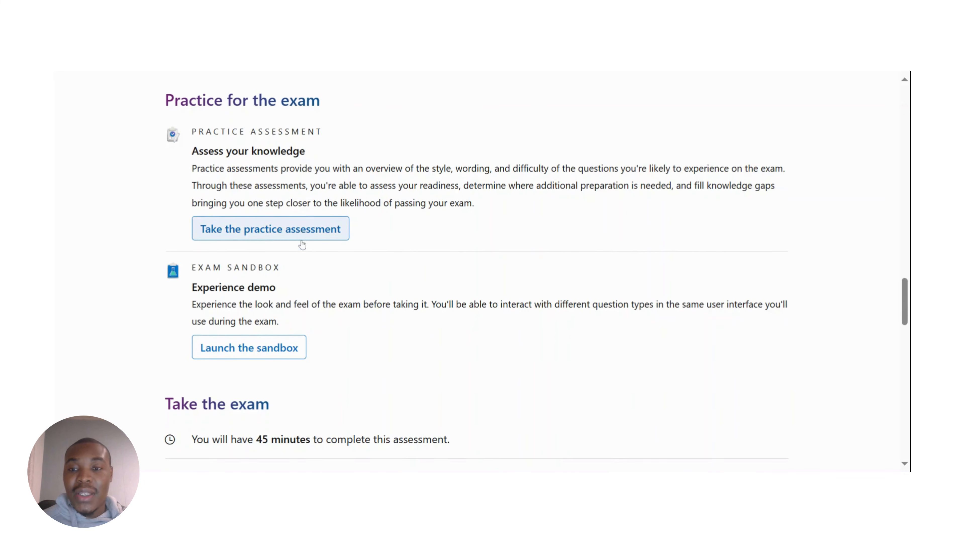
scroll(302, 244, "down", 3)
scroll(329, 225, "up", 4)
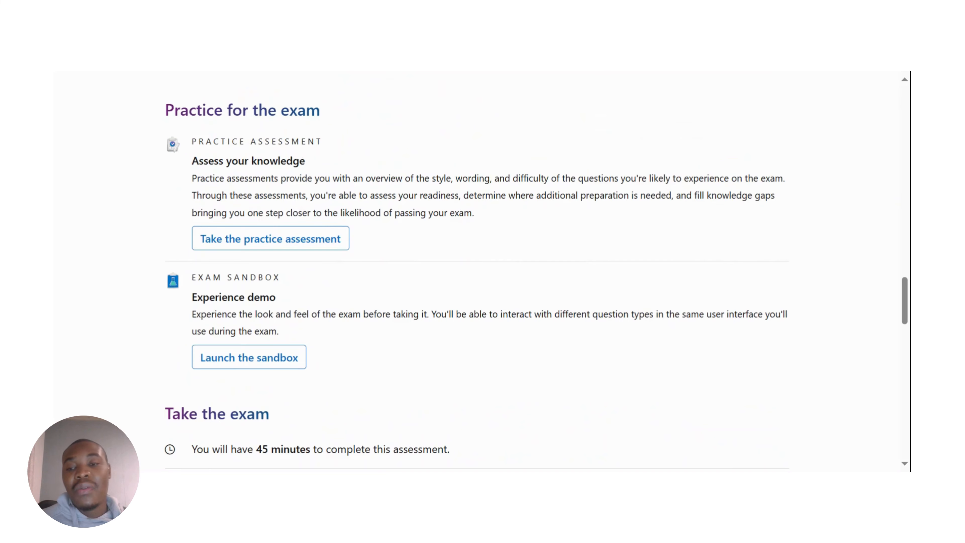
scroll(458, 209, "down", 6)
scroll(458, 209, "up", 5)
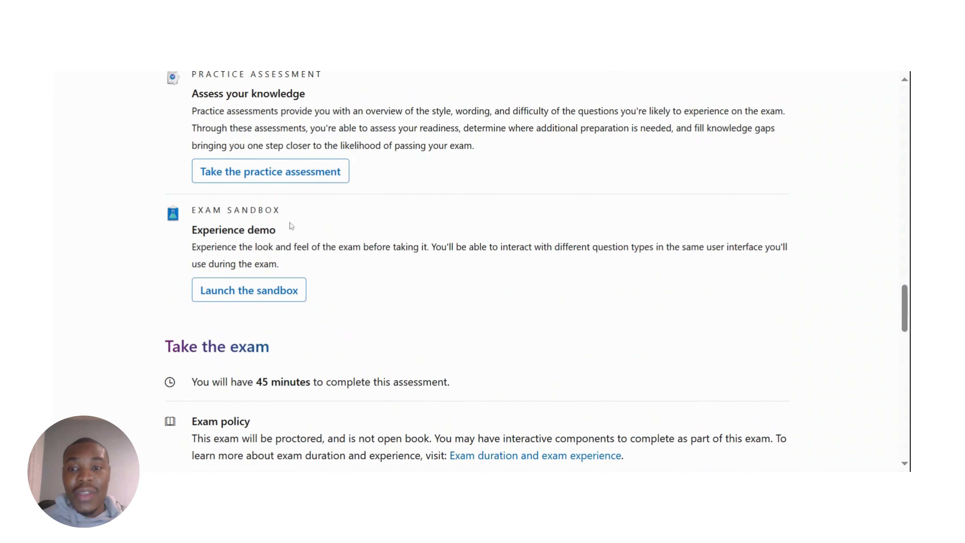
scroll(290, 226, "down", 7)
scroll(416, 170, "up", 4)
scroll(457, 183, "down", 4)
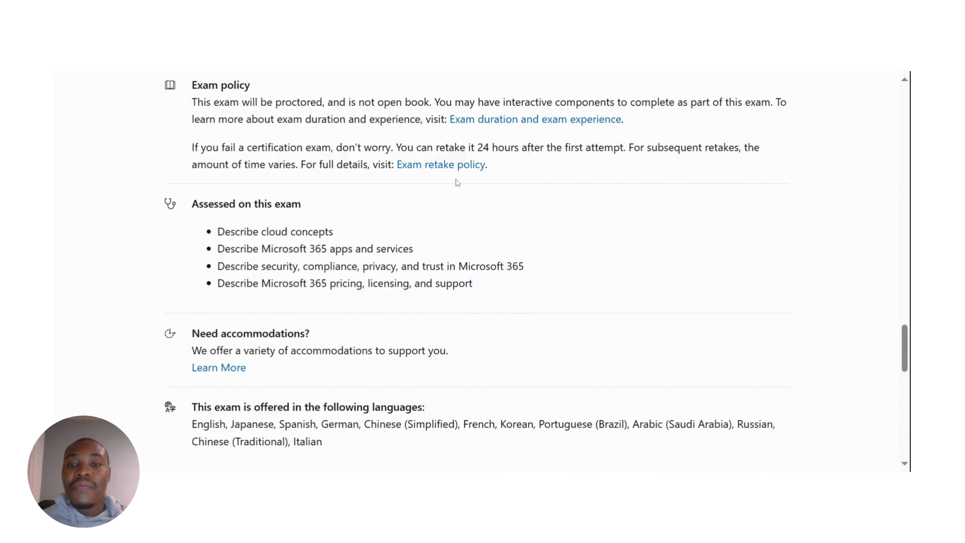
Step: Set the country used for the exam price to South Africa
scroll(457, 183, "down", 8)
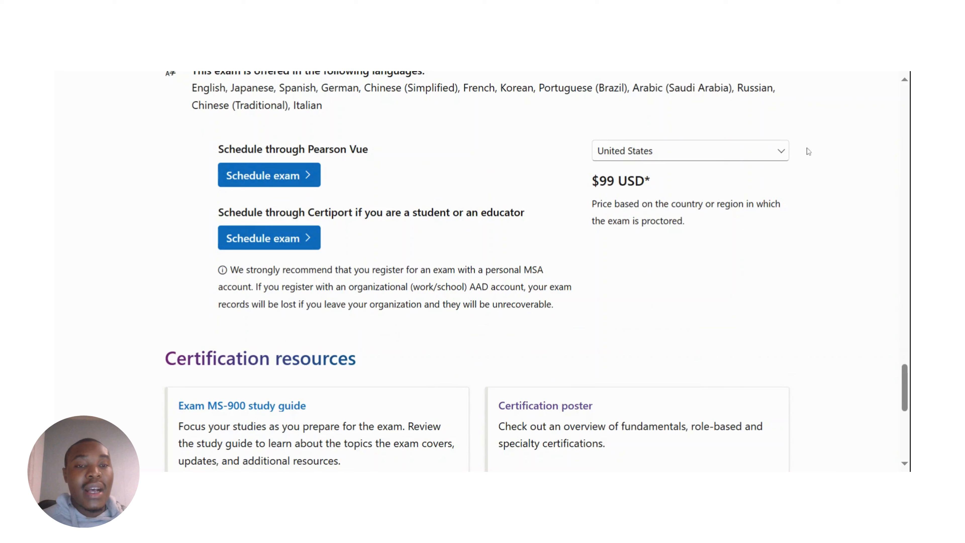
left_click(780, 156)
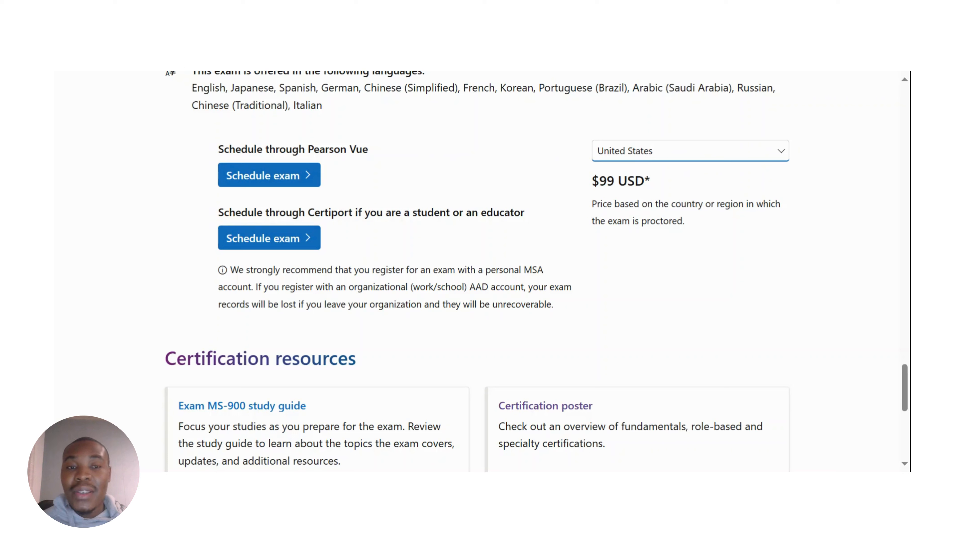
type("sou")
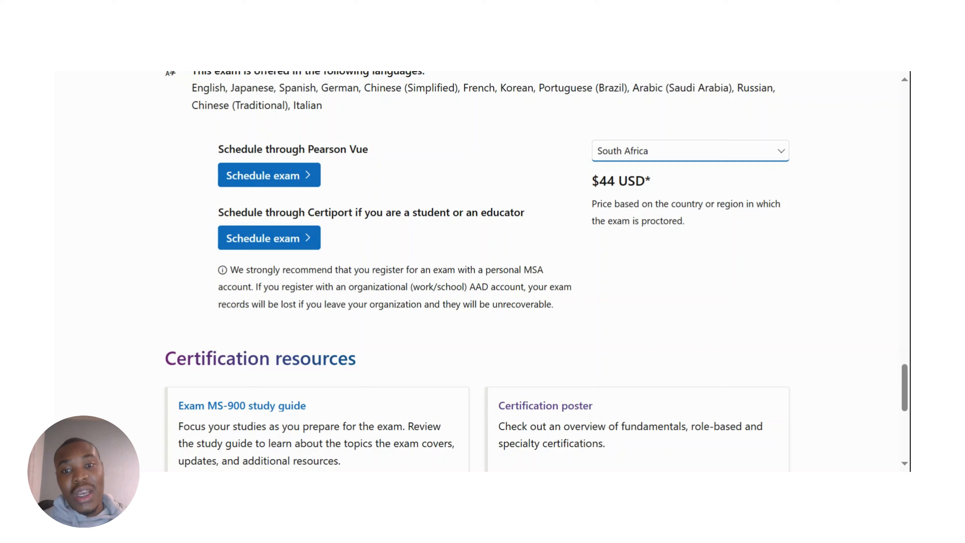
Step: Start scheduling the exam through Pearson Vue and review the address and contact fields of the transfer form
left_click(272, 180)
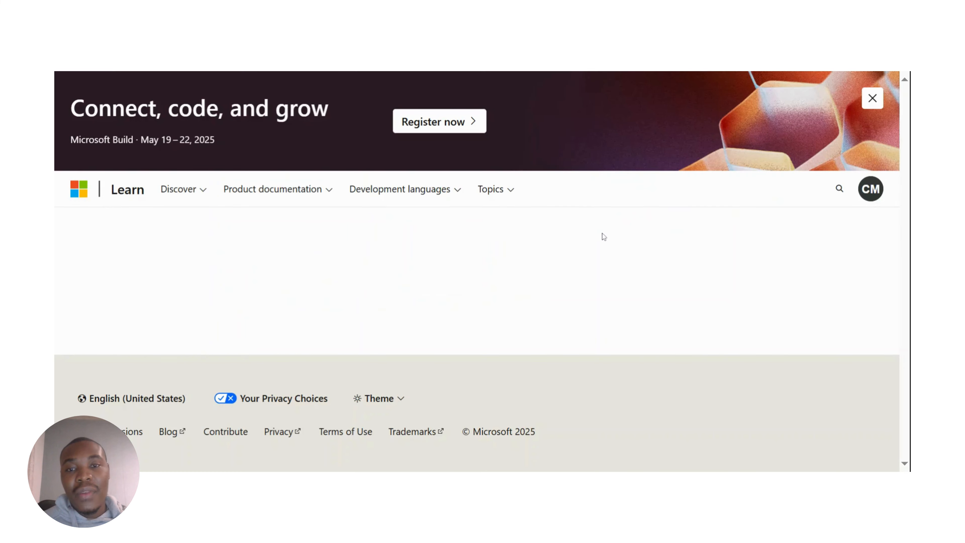
scroll(629, 241, "down", 6)
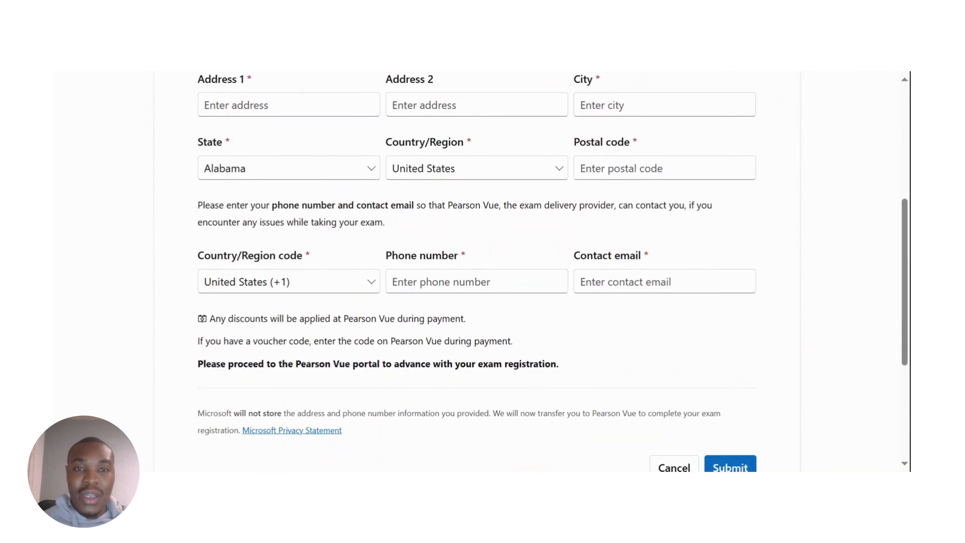
scroll(606, 253, "up", 3)
scroll(605, 252, "down", 2)
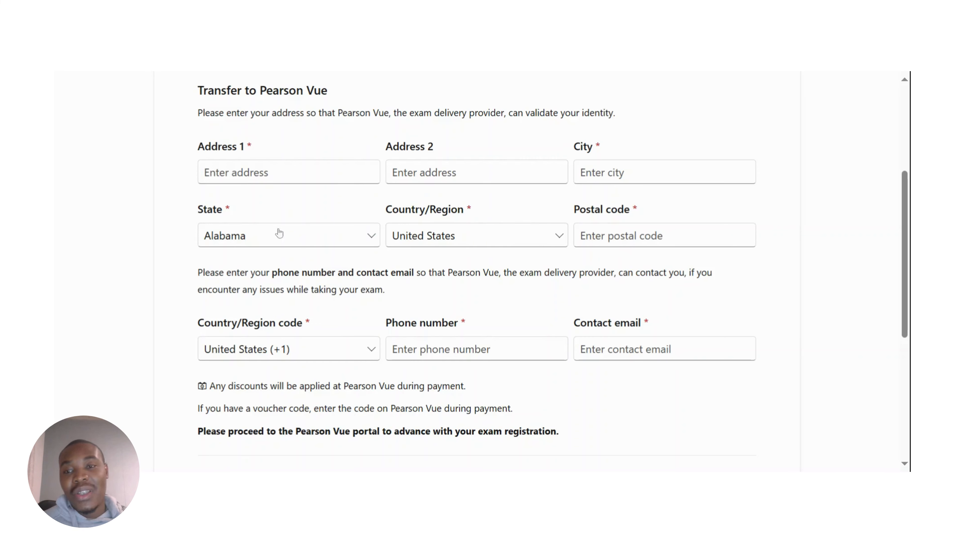
scroll(509, 259, "down", 6)
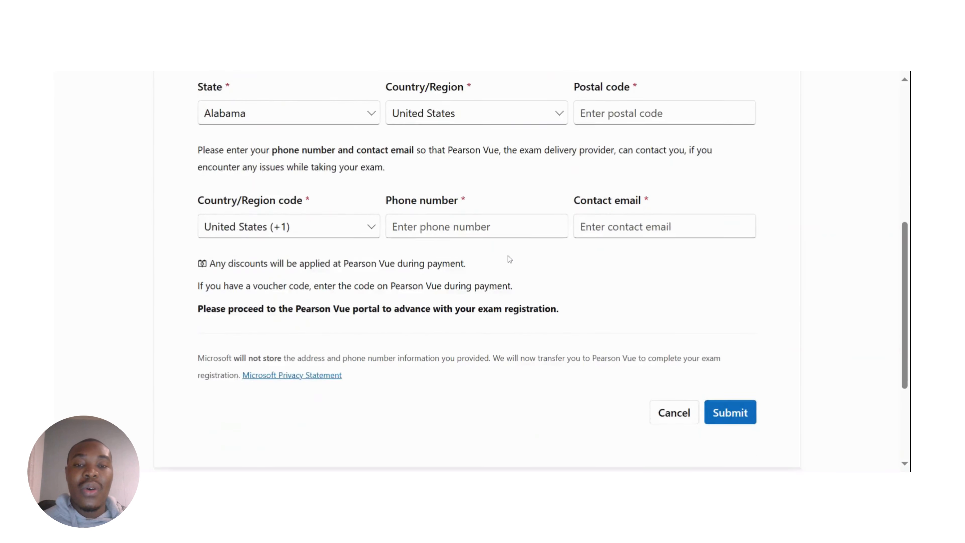
scroll(502, 220, "up", 4)
scroll(501, 220, "down", 5)
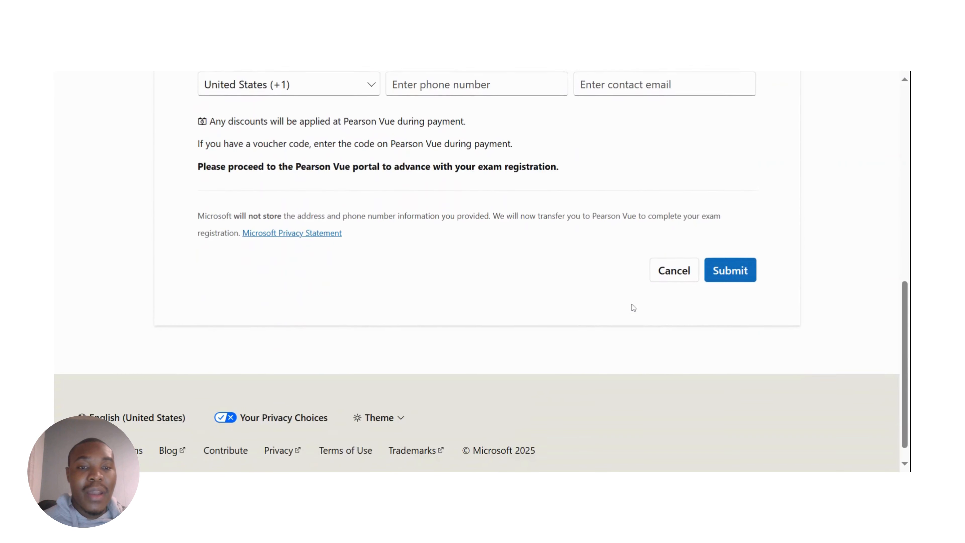
scroll(574, 128, "up", 5)
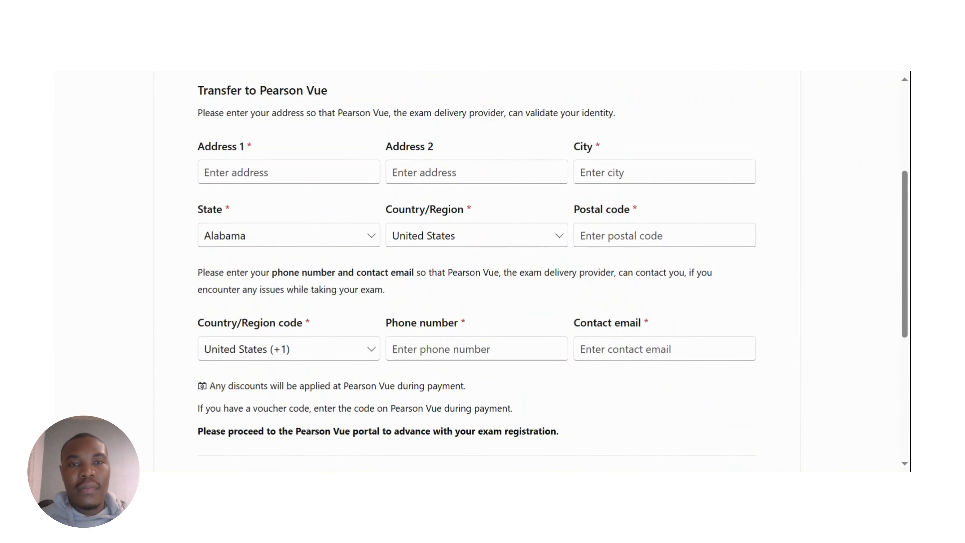
Step: Submit the transfer form to Pearson Vue and view the options for taking the MS-900 exam
scroll(477, 266, "down", 5)
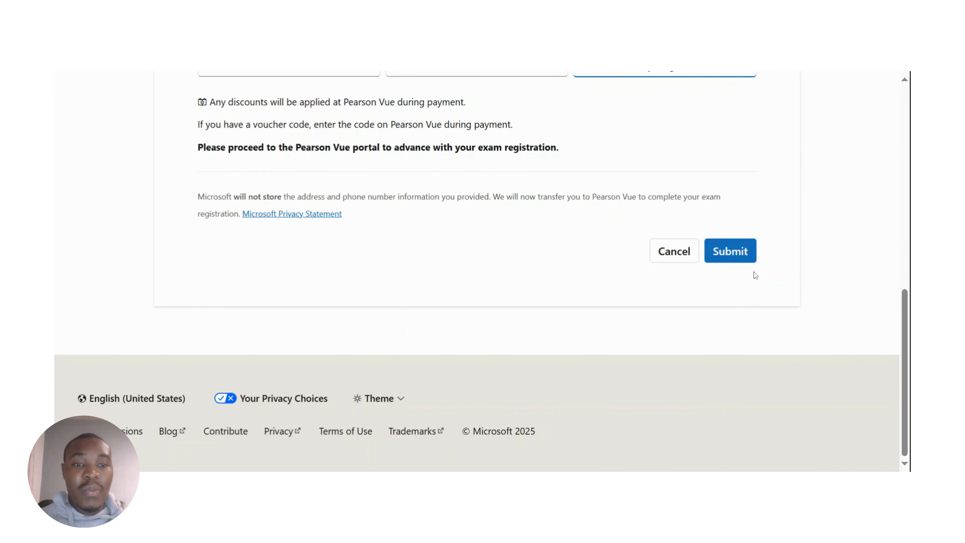
left_click(725, 252)
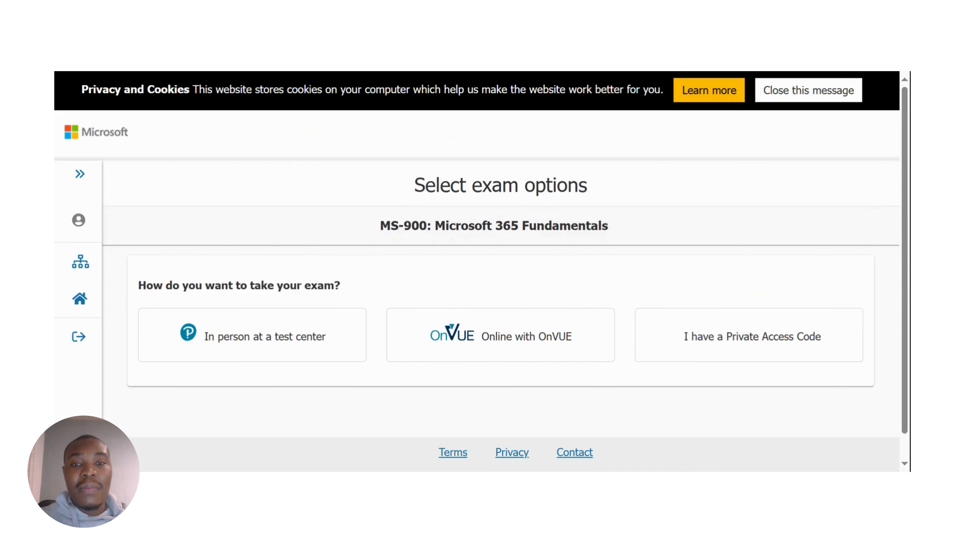
scroll(820, 185, "down", 1)
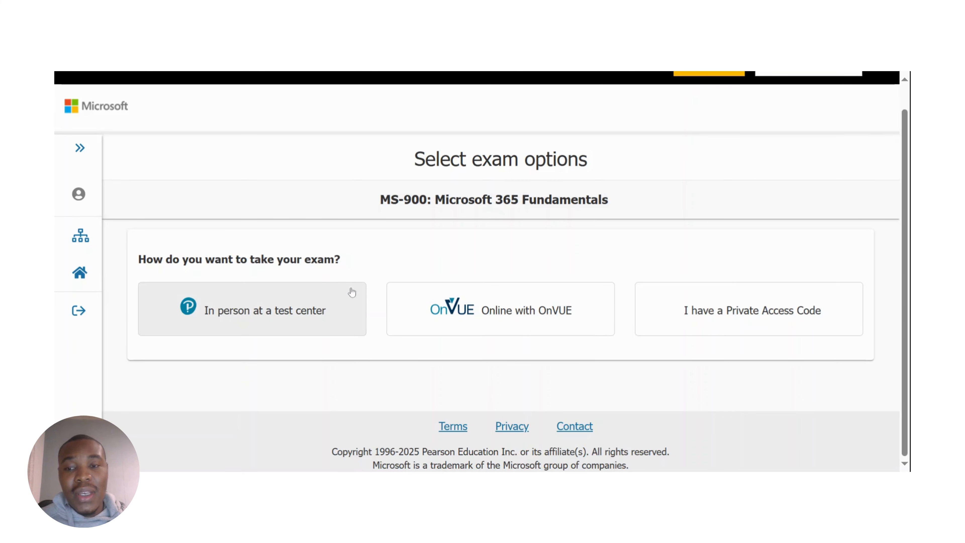
Step: Choose to take the exam online with OnVUE, review the preparation requirements, and continue to the exam language selection
left_click(481, 304)
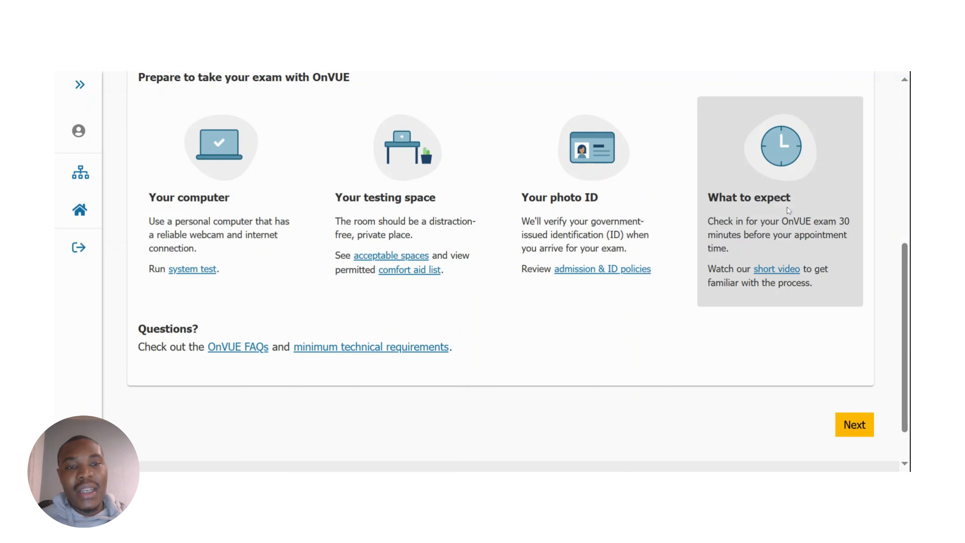
scroll(721, 278, "down", 2)
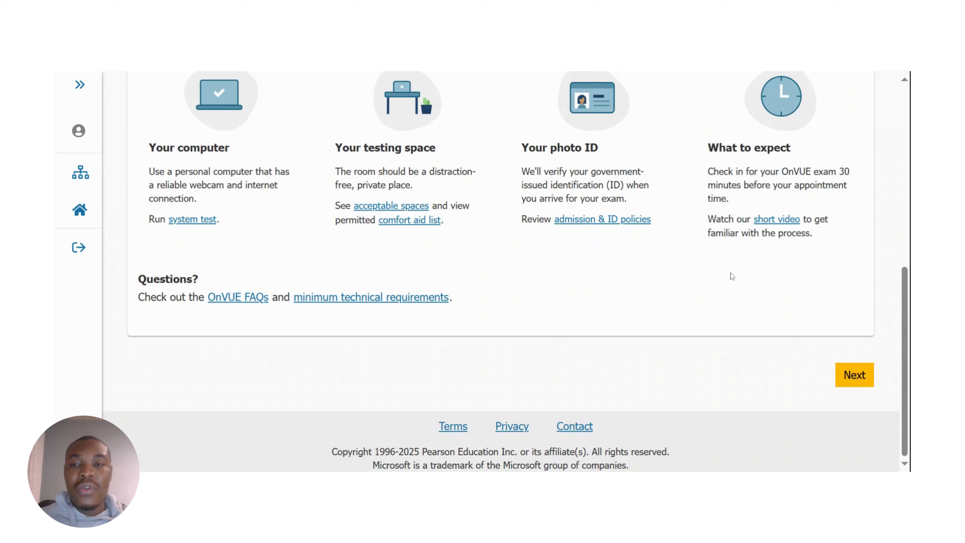
scroll(734, 276, "up", 2)
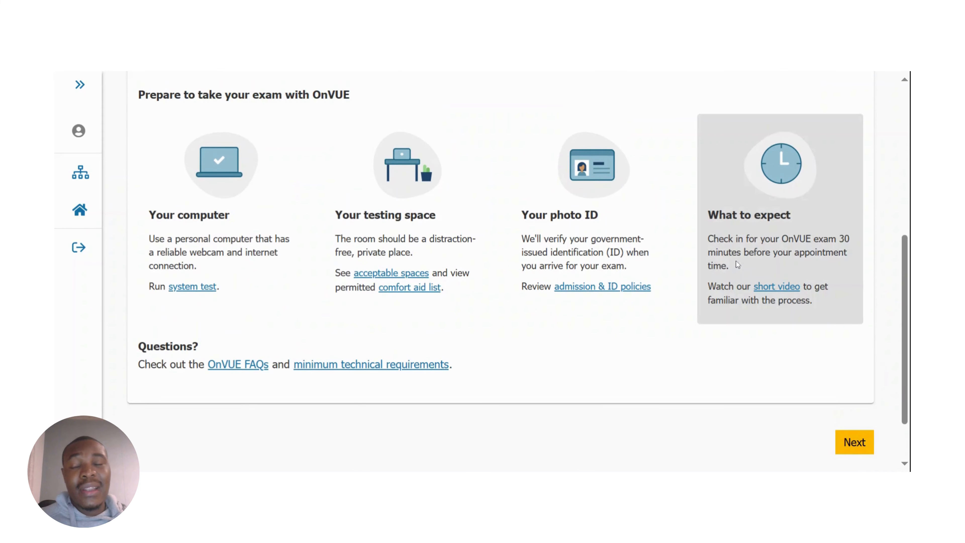
scroll(740, 232, "down", 3)
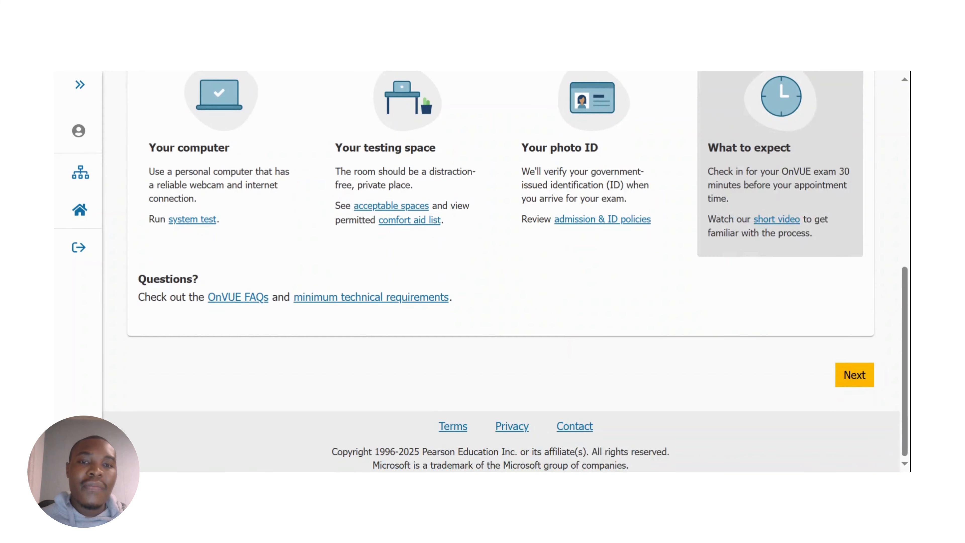
scroll(846, 301, "up", 5)
scroll(840, 412, "down", 4)
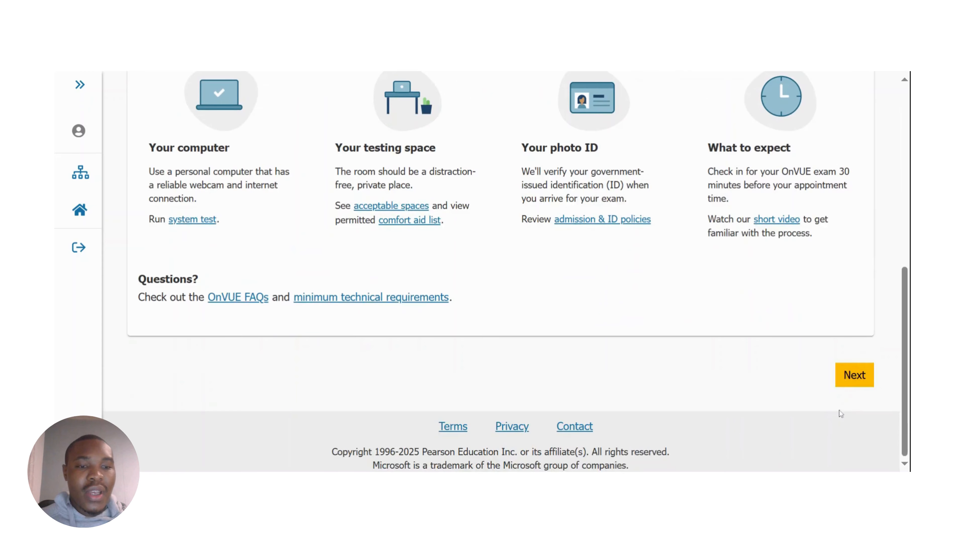
left_click(856, 378)
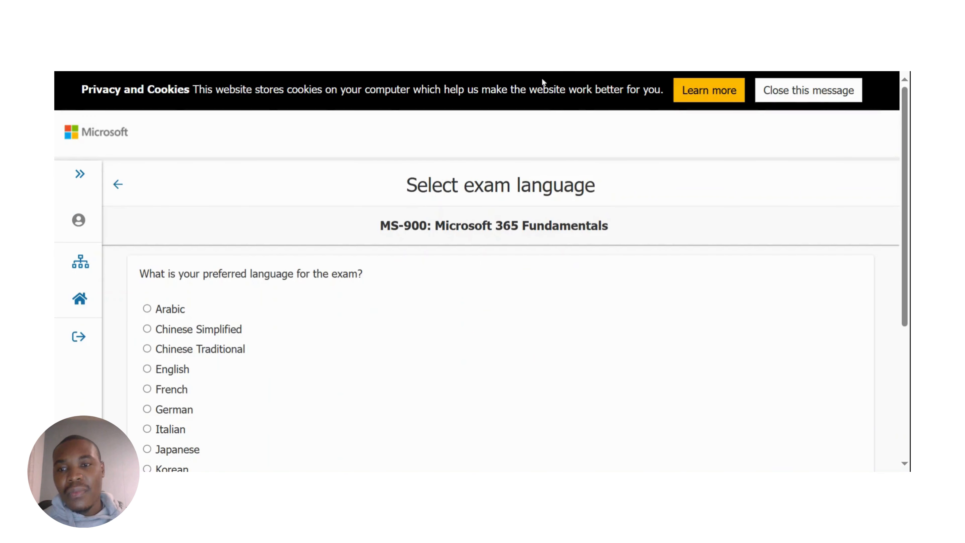
Step: Set English as the preferred exam language and continue to the additional information page
scroll(319, 154, "down", 5)
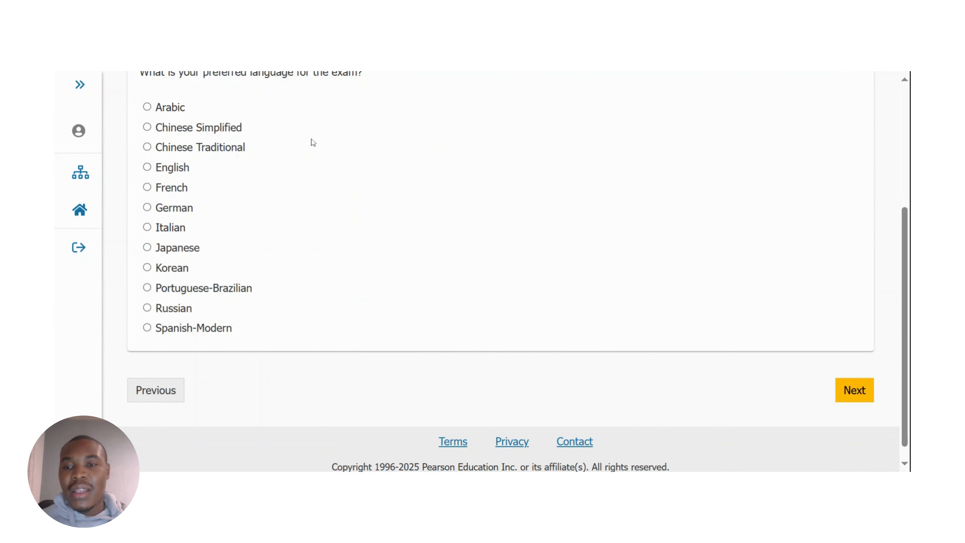
scroll(232, 176, "up", 2)
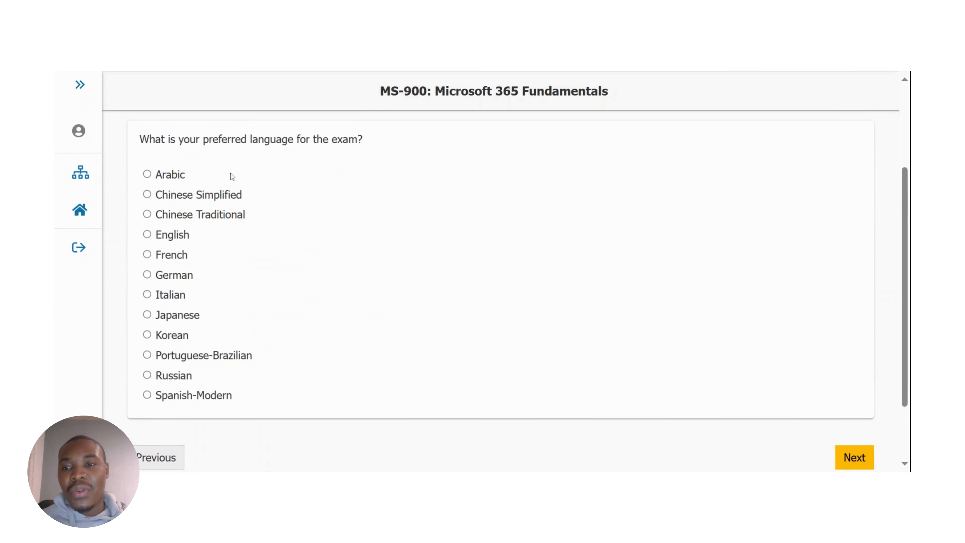
left_click(146, 235)
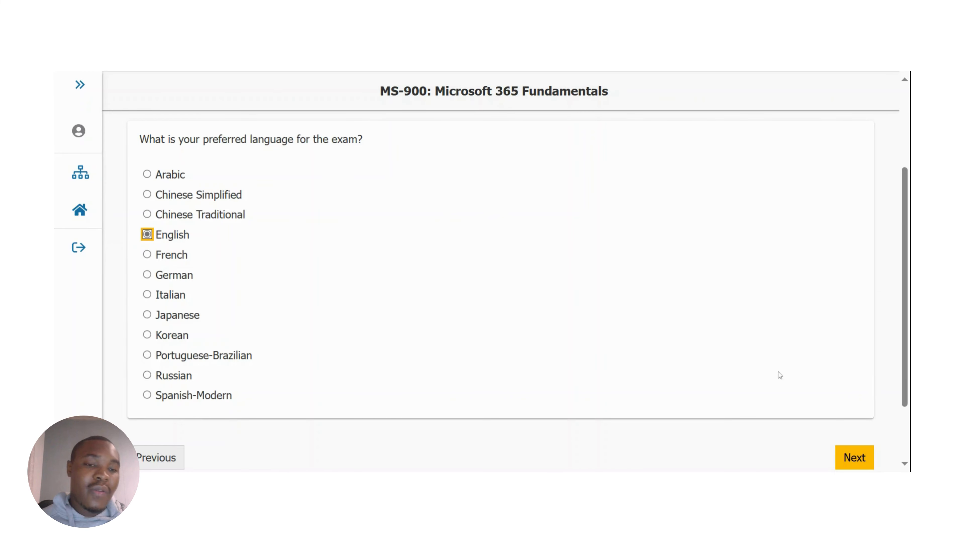
left_click(855, 457)
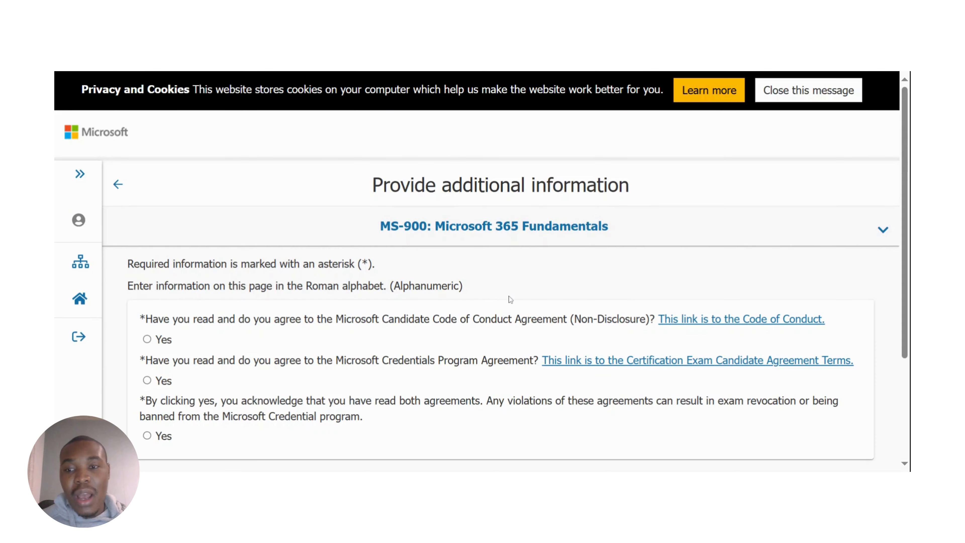
Step: Answer Yes to the Code of Conduct, the Credentials Program Agreement and the acknowledgement of both, and continue to the exam policies
scroll(510, 299, "down", 3)
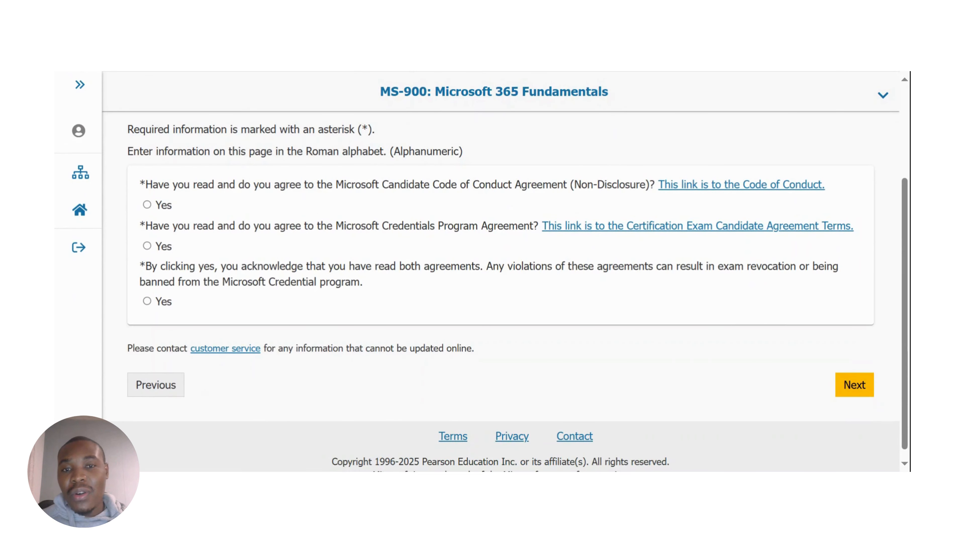
left_click(147, 205)
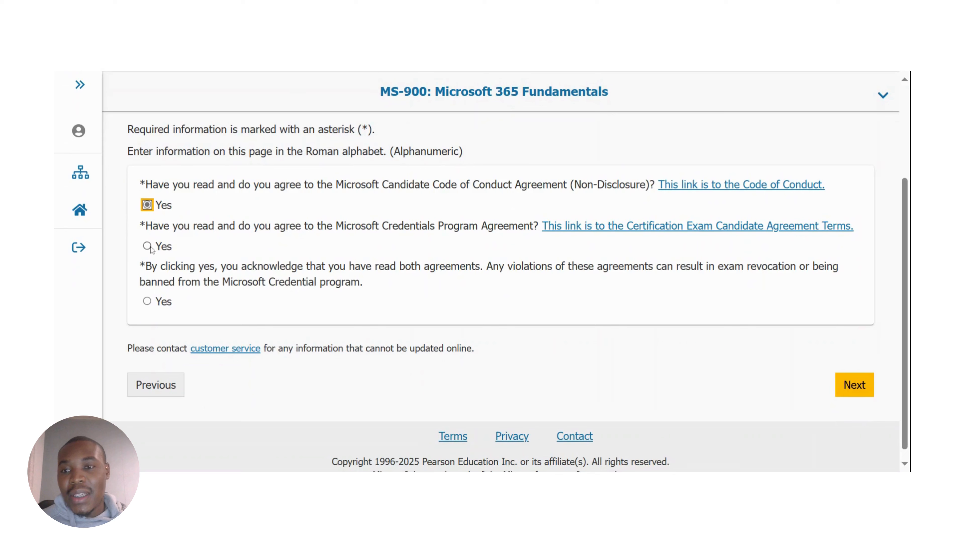
left_click(148, 246)
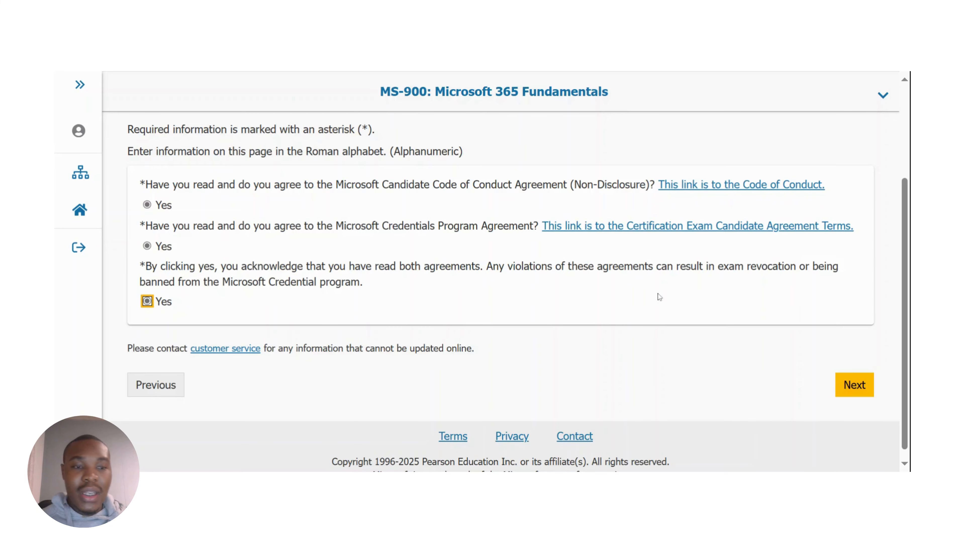
left_click(854, 384)
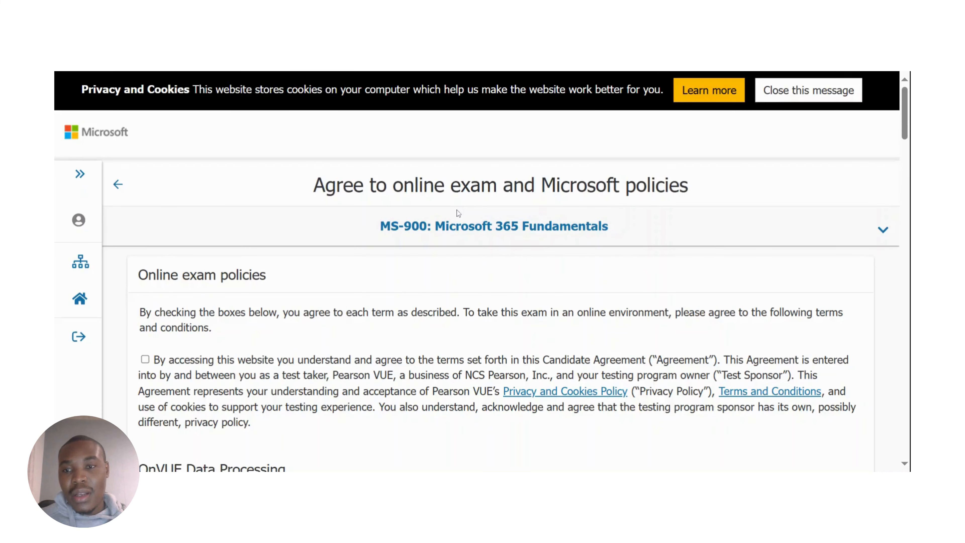
Step: Accept the Candidate Agreement, both OnVUE Data Processing terms and the Third Party Prohibition under the online exam policies
scroll(228, 182, "down", 5)
left_click(146, 158)
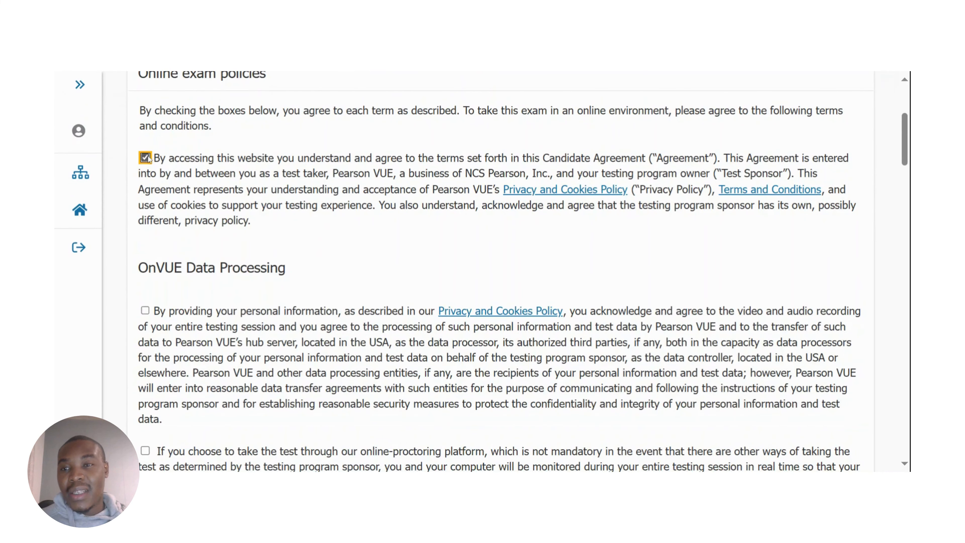
left_click(146, 311)
scroll(258, 323, "down", 3)
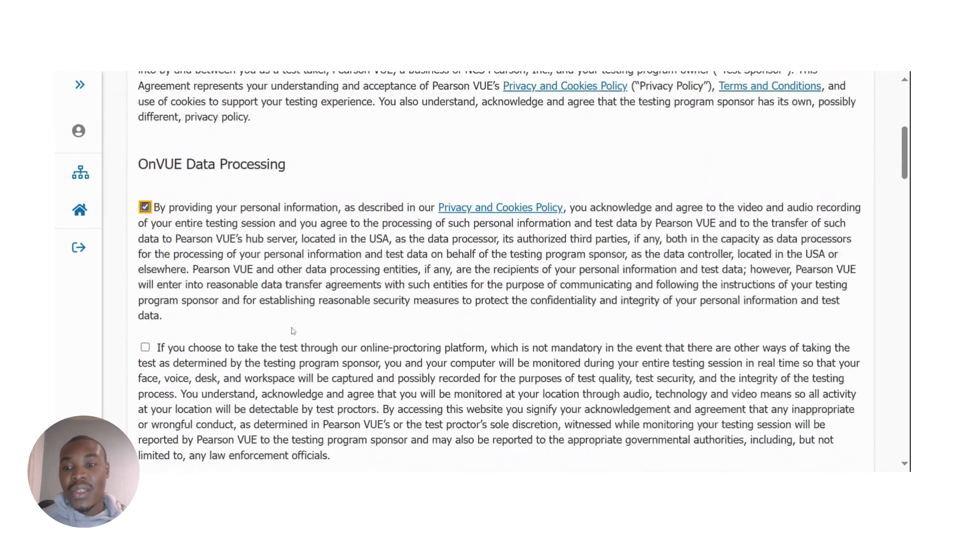
left_click(146, 320)
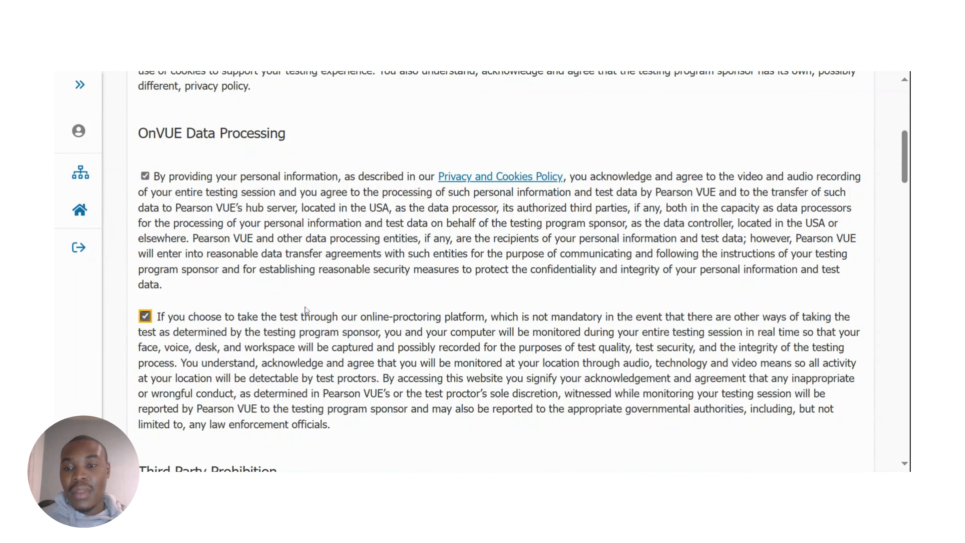
scroll(305, 310, "down", 5)
left_click(148, 312)
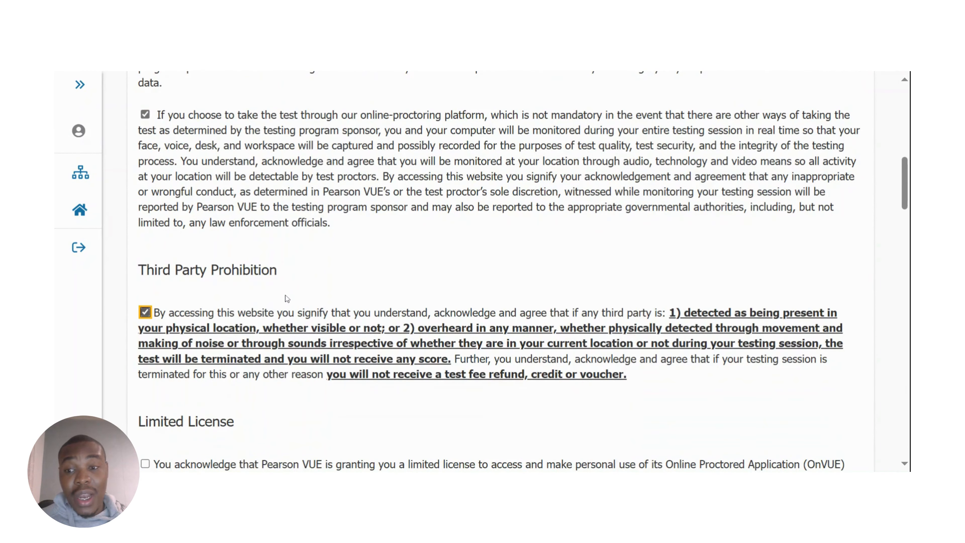
Step: Accept the Limited License, Facial Comparison Policy and Testing Space Verification Policy terms
scroll(287, 299, "down", 5)
left_click(145, 263)
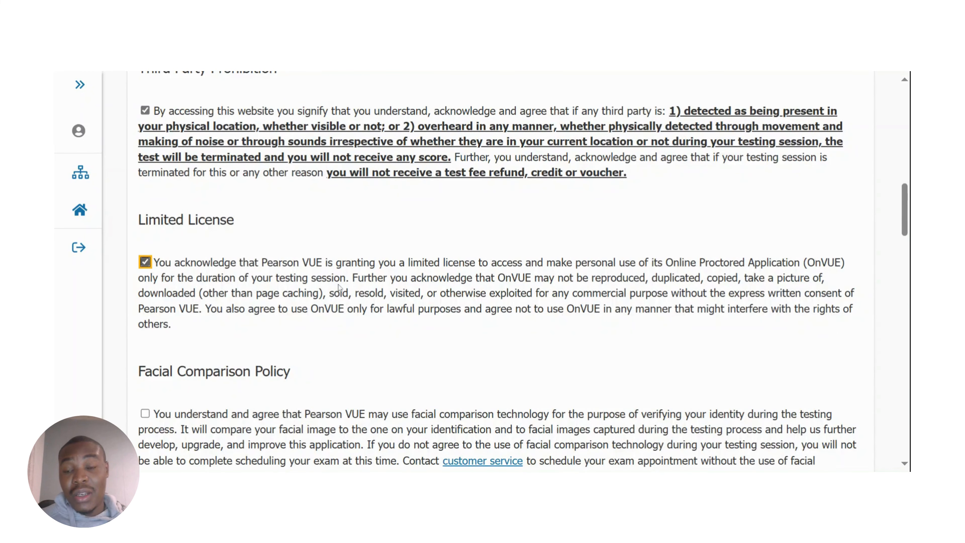
scroll(148, 267, "down", 3)
left_click(145, 280)
left_click(146, 280)
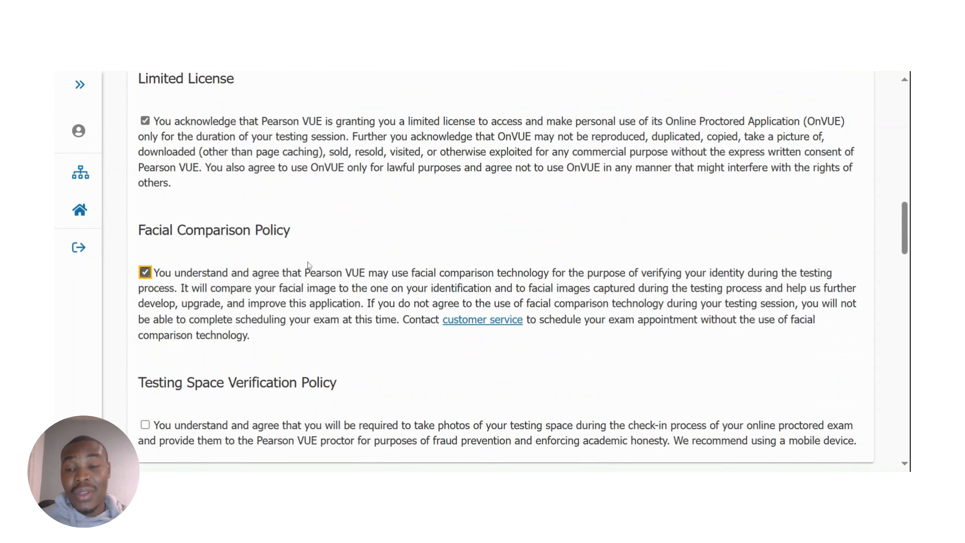
scroll(145, 266, "down", 5)
left_click(145, 230)
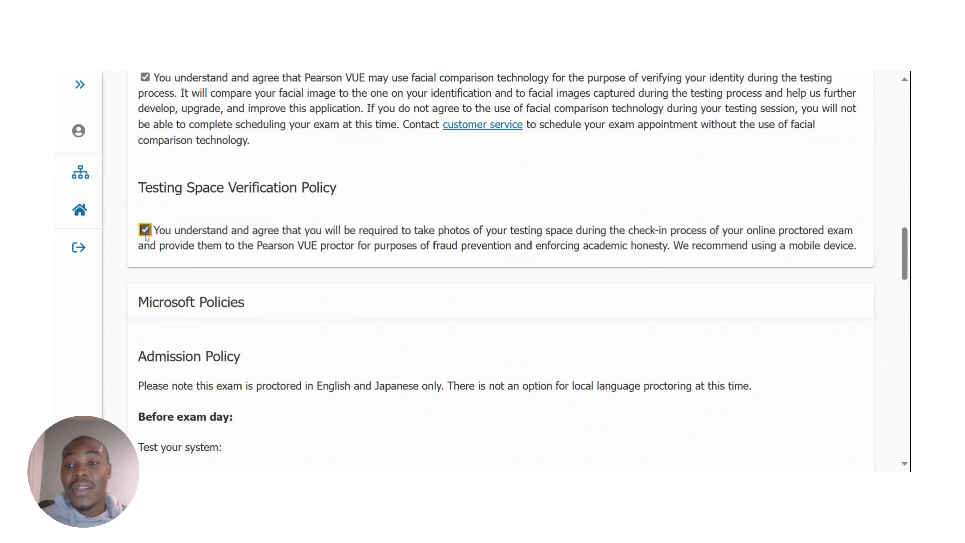
Step: Review the Microsoft admission, reschedule and cancellation policies and agree to them
scroll(285, 243, "down", 8)
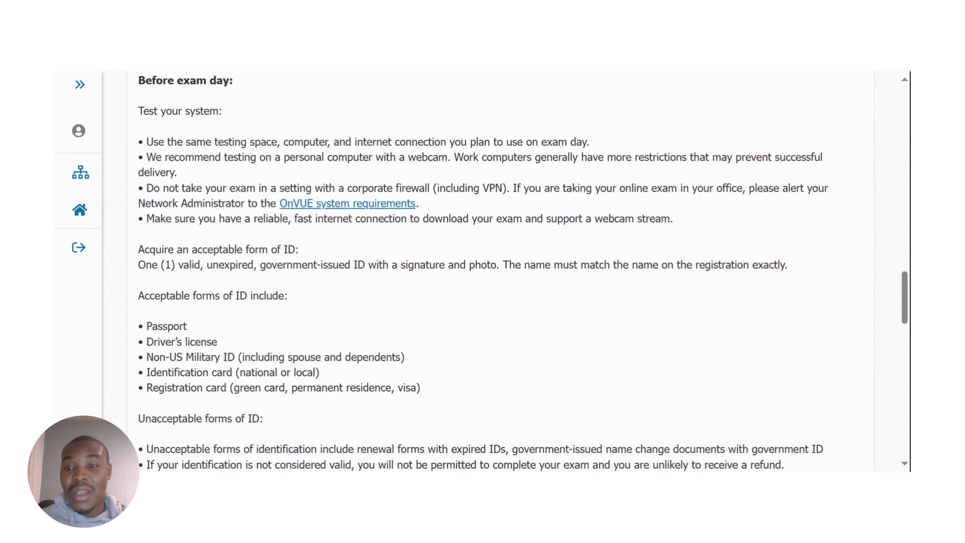
scroll(307, 249, "down", 14)
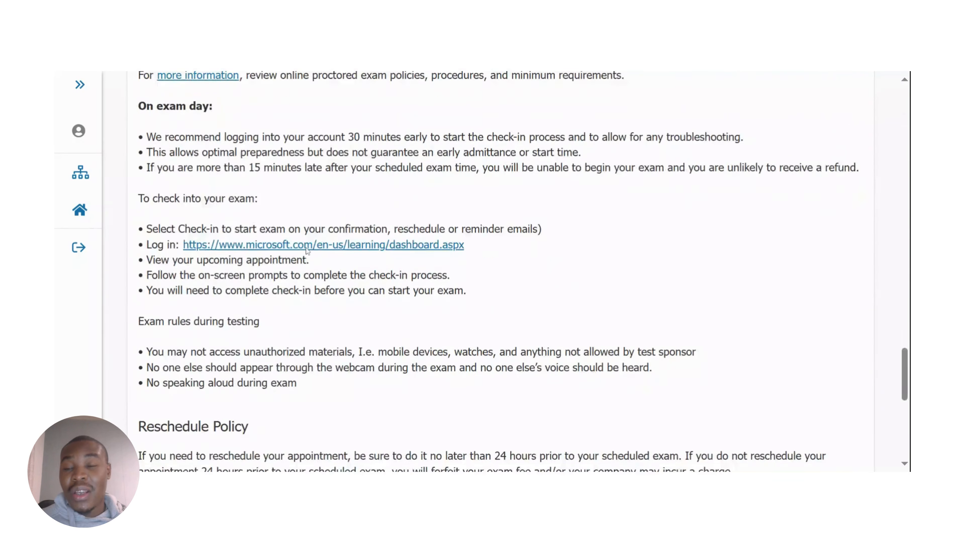
scroll(307, 249, "down", 12)
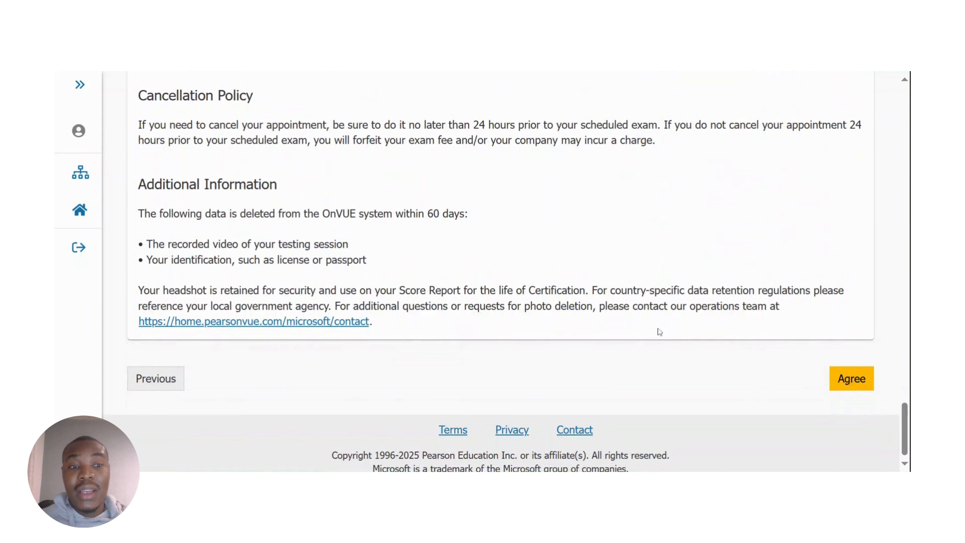
scroll(528, 253, "up", 5)
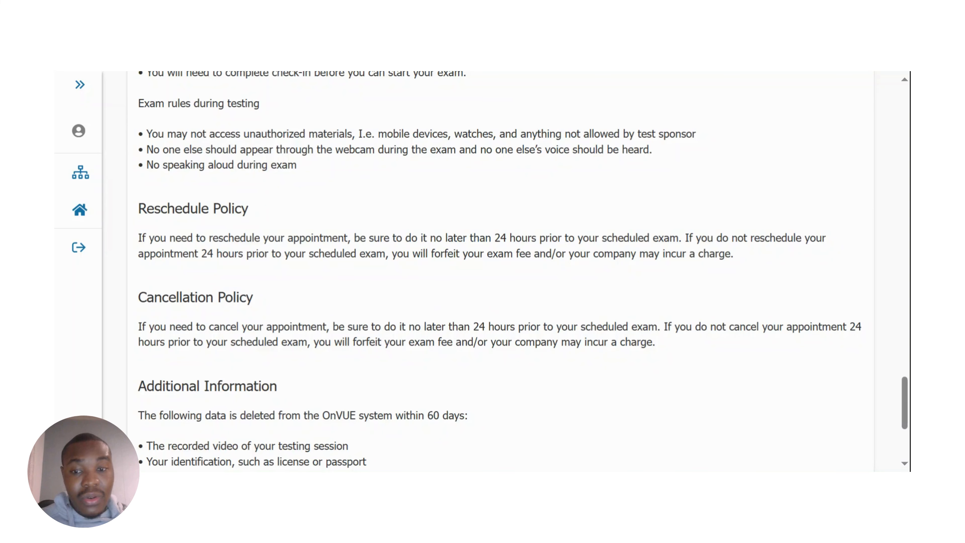
scroll(631, 326, "down", 5)
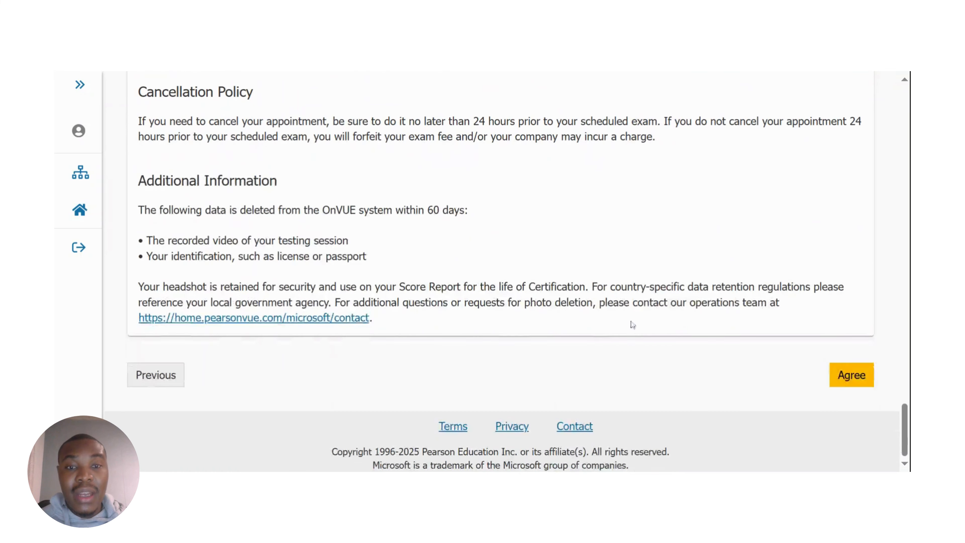
left_click(861, 373)
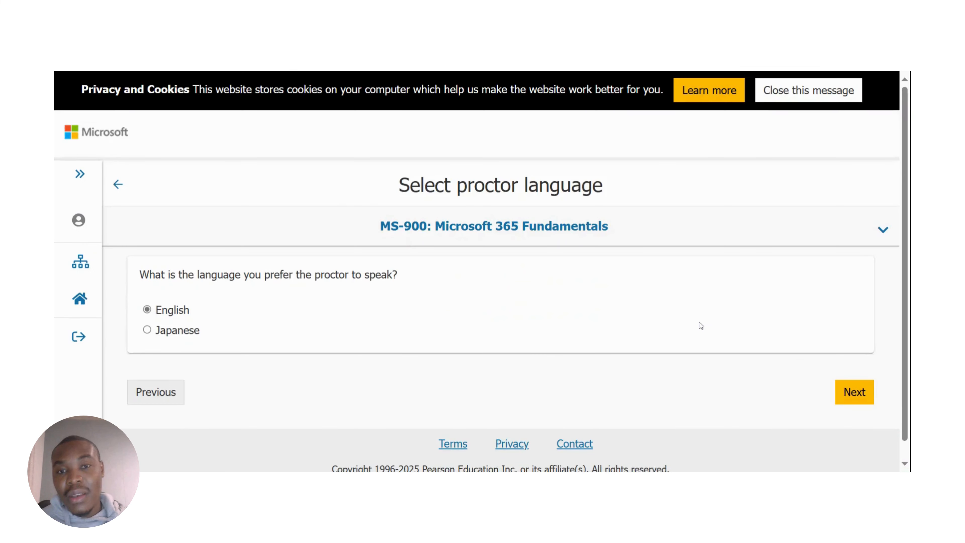
Step: Keep English as the proctor language and confirm Africa/Johannesburg-SAST as the preferred time zone
scroll(534, 276, "down", 1)
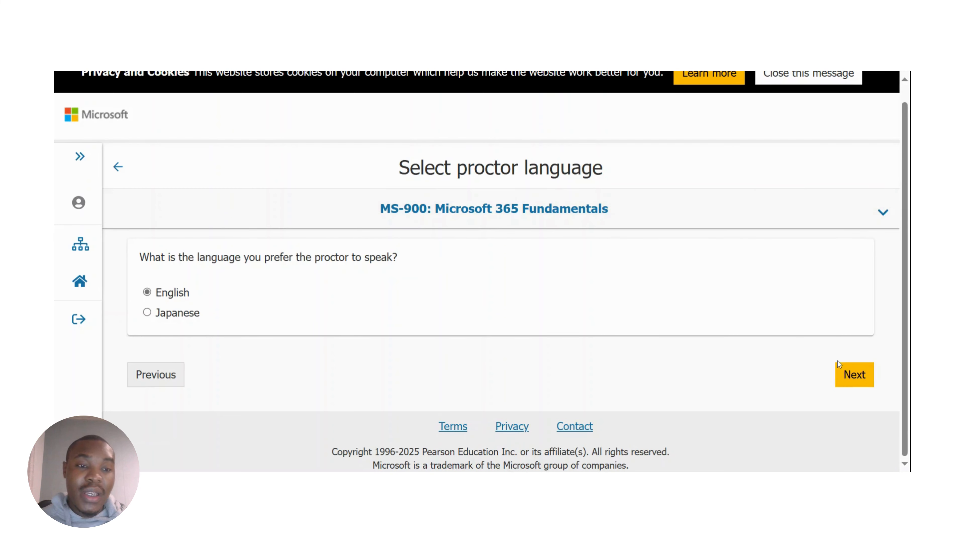
left_click(853, 371)
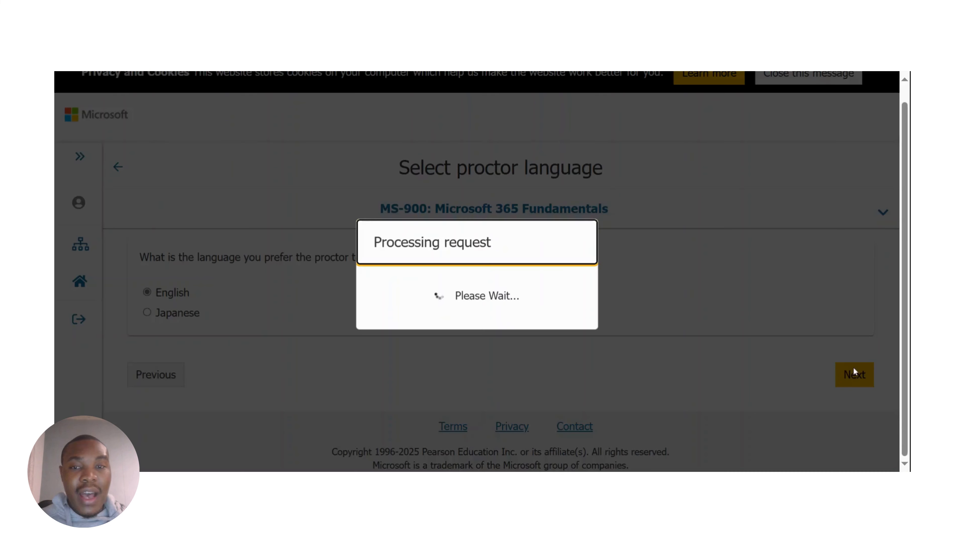
scroll(416, 264, "down", 3)
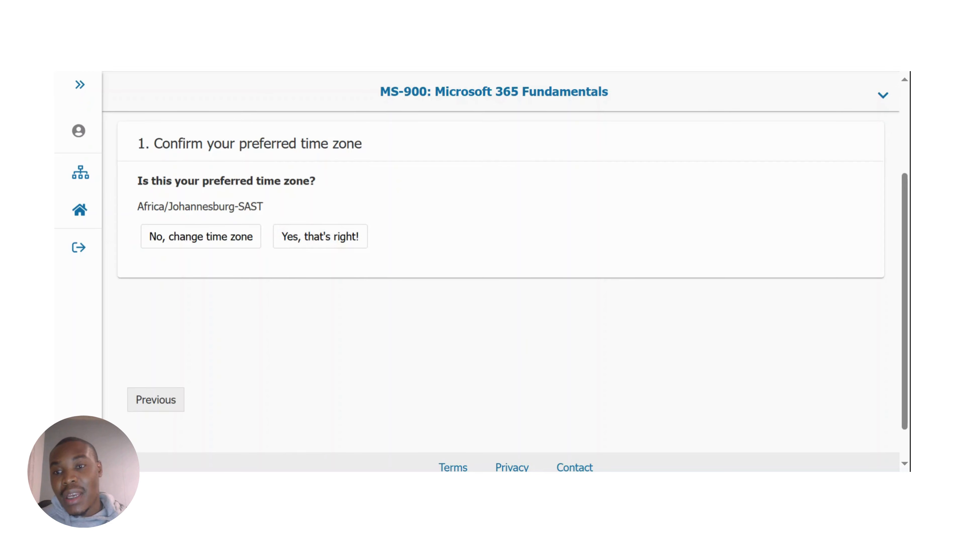
left_click(304, 235)
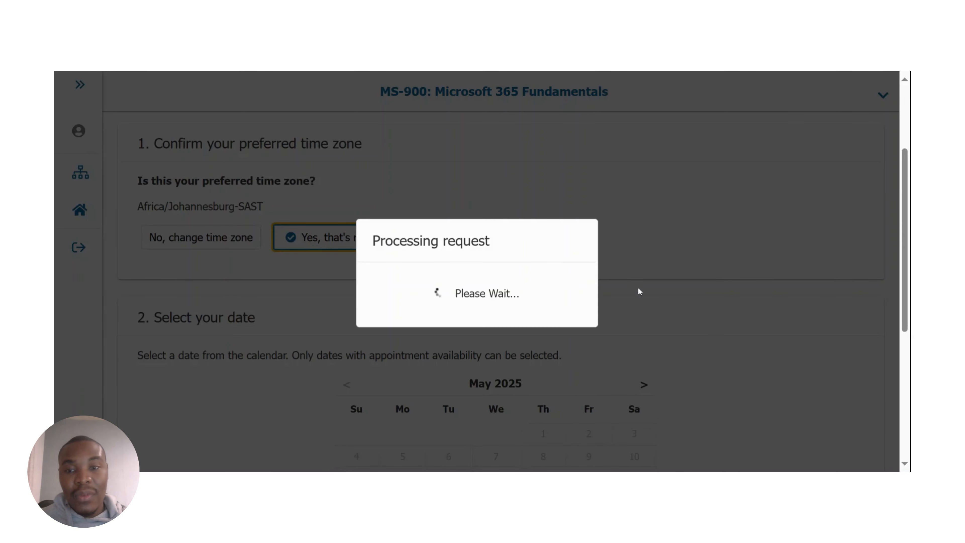
Step: Select May 24, 2025 as the exam date and view the other available appointment start times
scroll(699, 269, "down", 3)
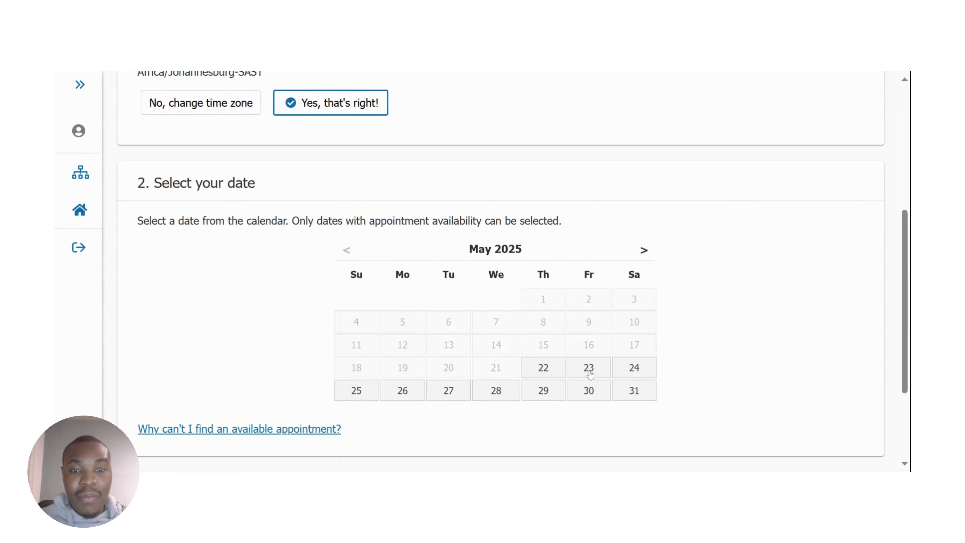
left_click(638, 369)
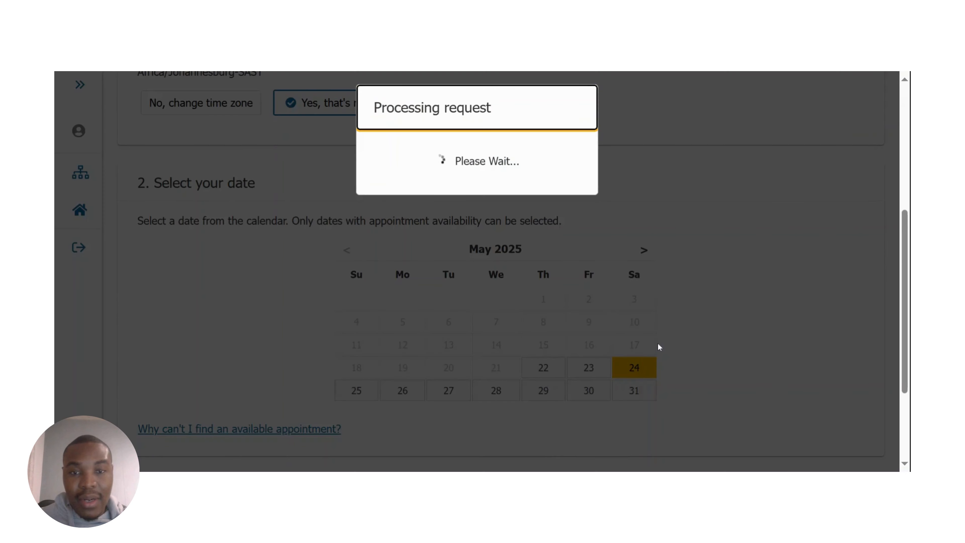
scroll(625, 297, "down", 5)
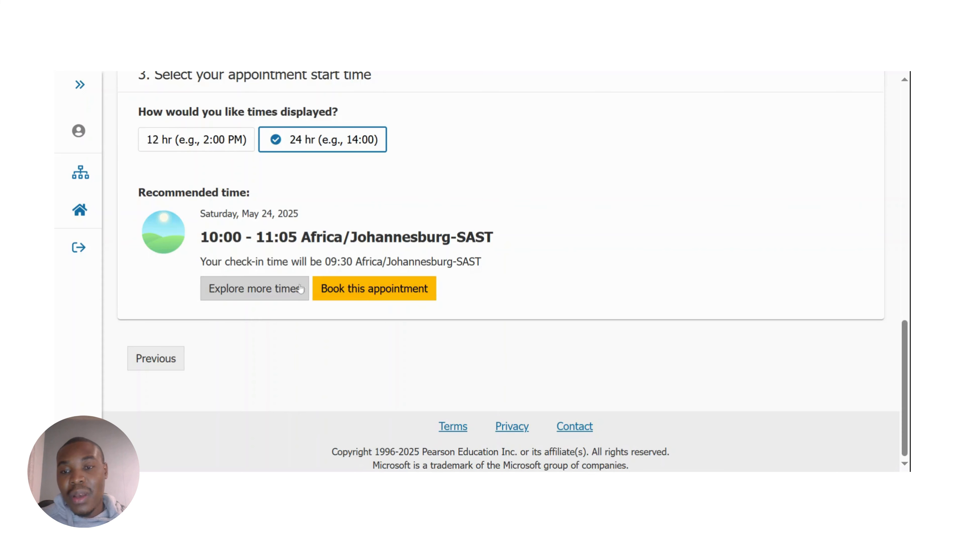
left_click(270, 291)
scroll(683, 200, "down", 3)
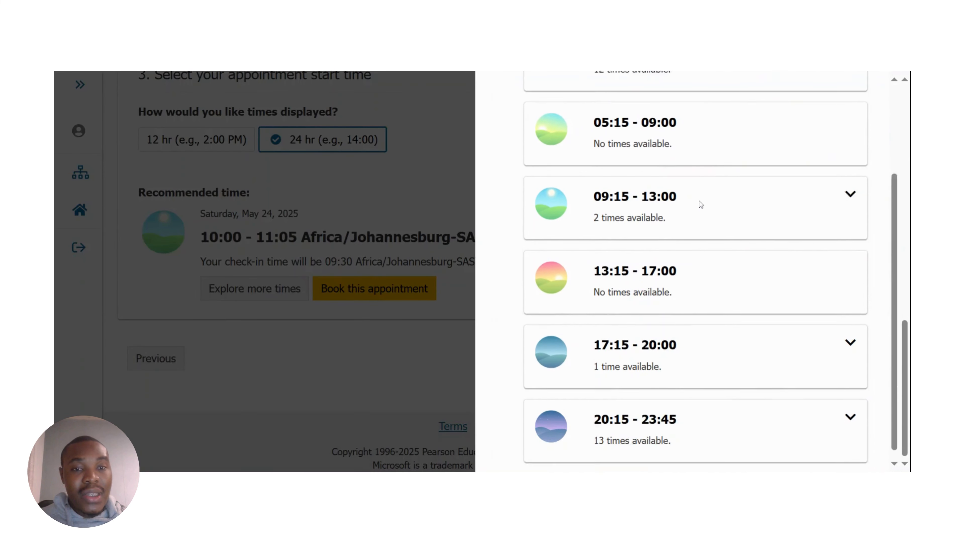
Step: Choose the 19:45 start time from the 17:15 - 20:00 period and book this appointment
scroll(676, 342, "up", 4)
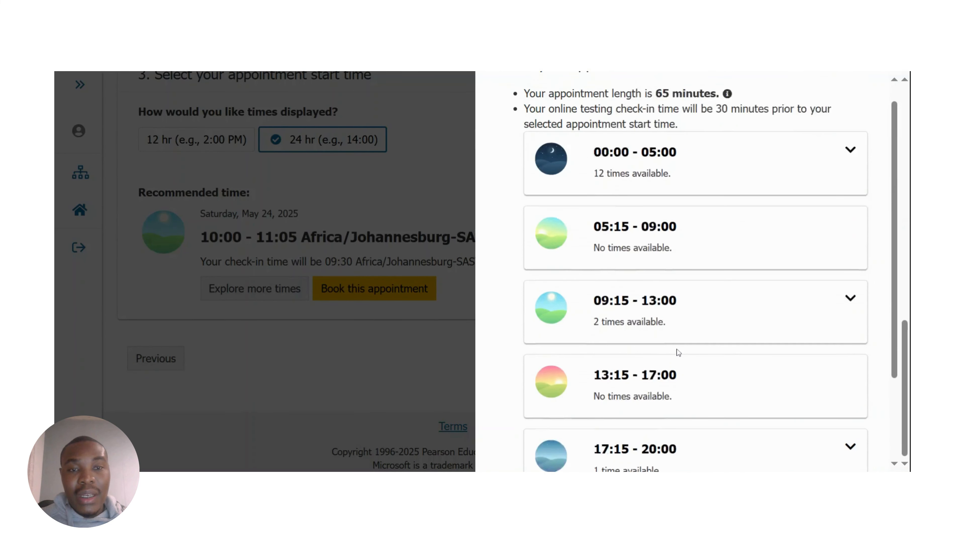
scroll(676, 350, "down", 4)
left_click(647, 341)
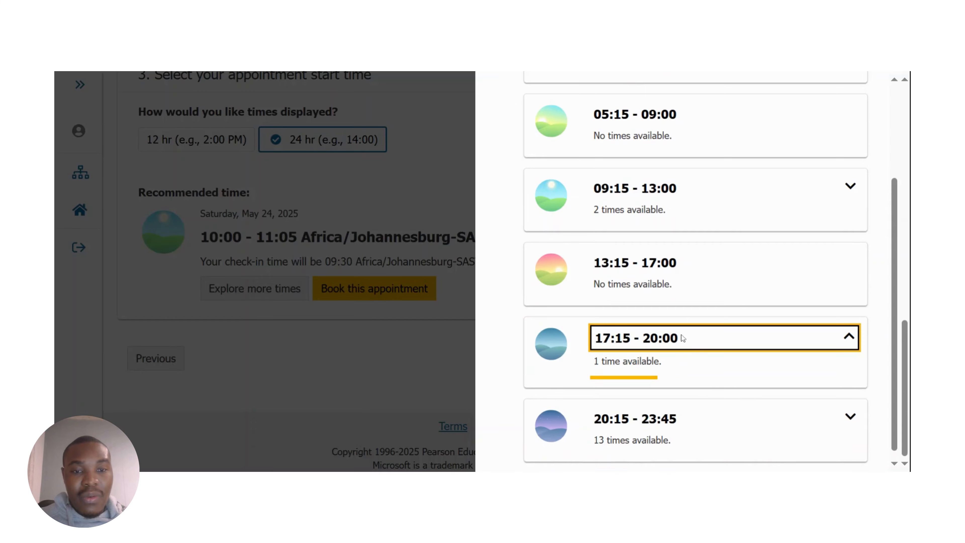
scroll(666, 352, "down", 1)
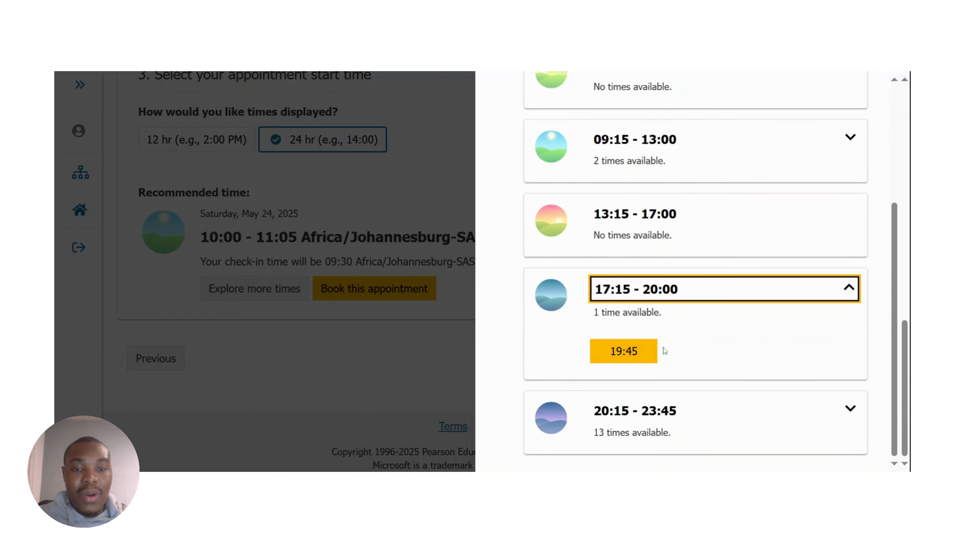
left_click(645, 357)
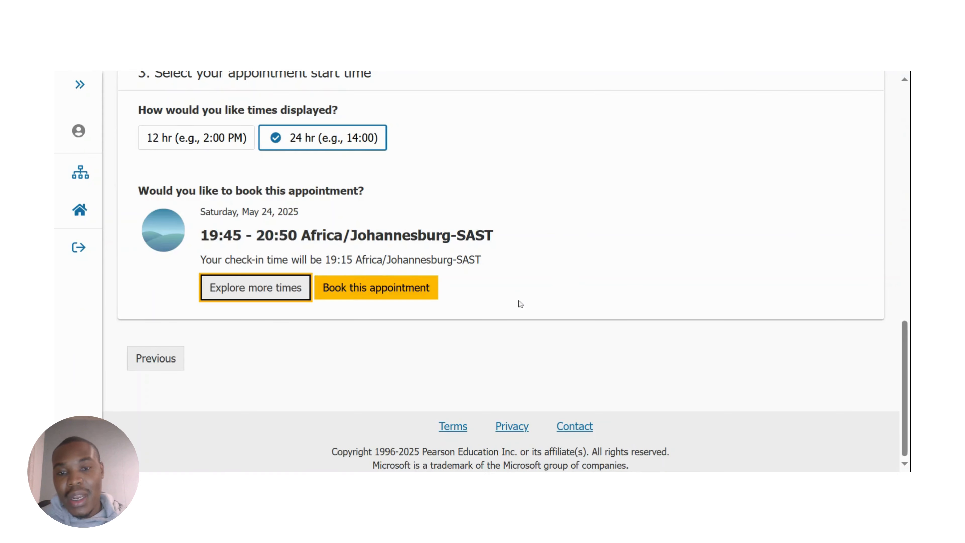
left_click(434, 295)
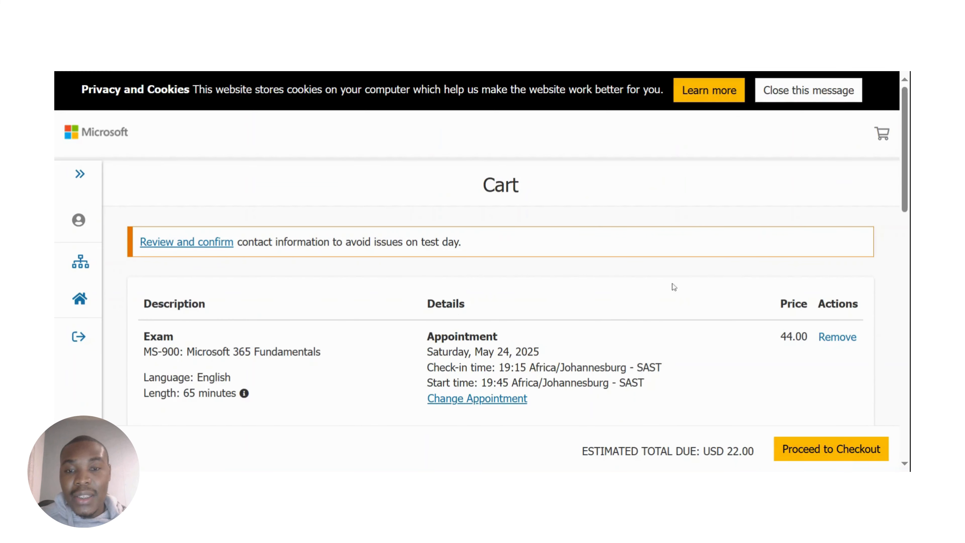
Step: Review the MS-900 exam appointment in the cart and proceed to checkout
scroll(683, 278, "down", 2)
scroll(689, 273, "down", 2)
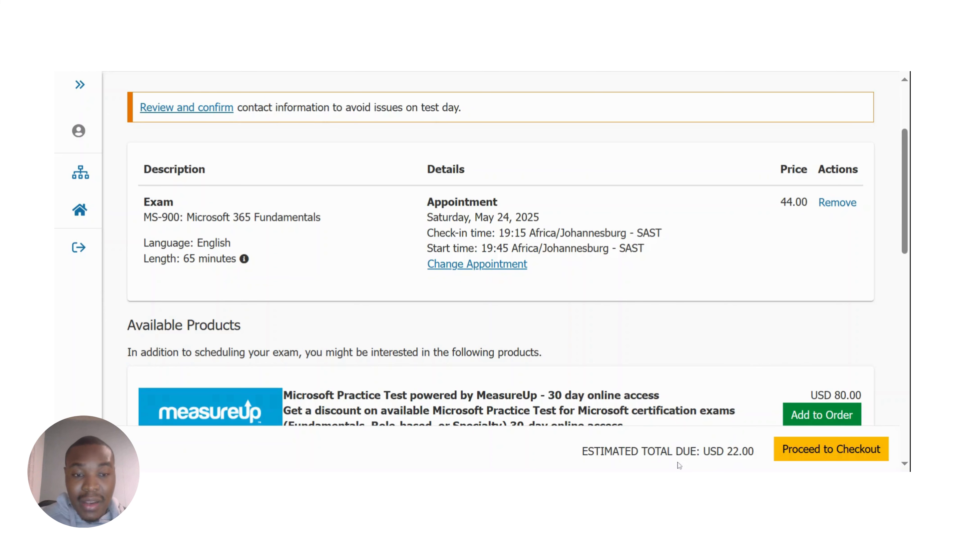
left_click(851, 443)
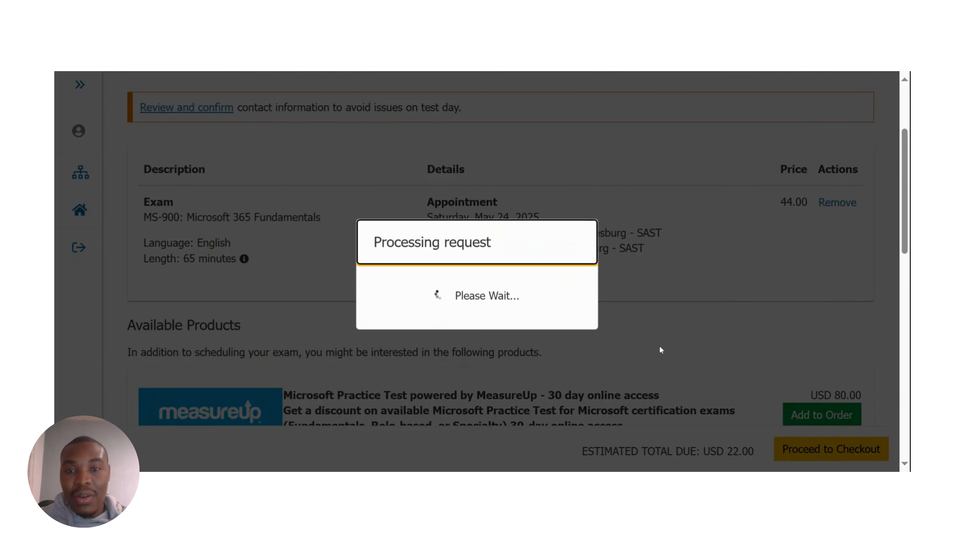
Step: Examine the order total, the applied promotion discount and the payment type field on the payment and billing page
scroll(689, 329, "down", 2)
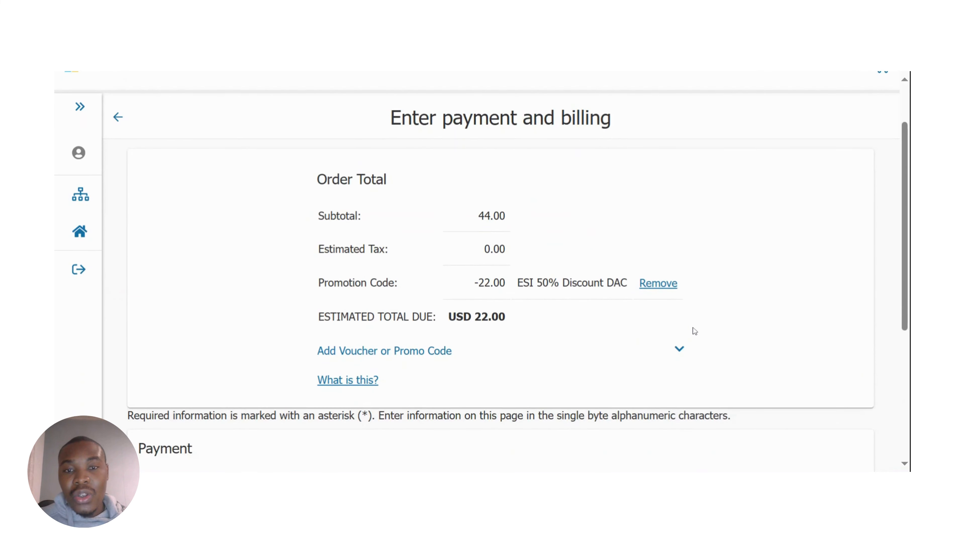
scroll(694, 330, "up", 2)
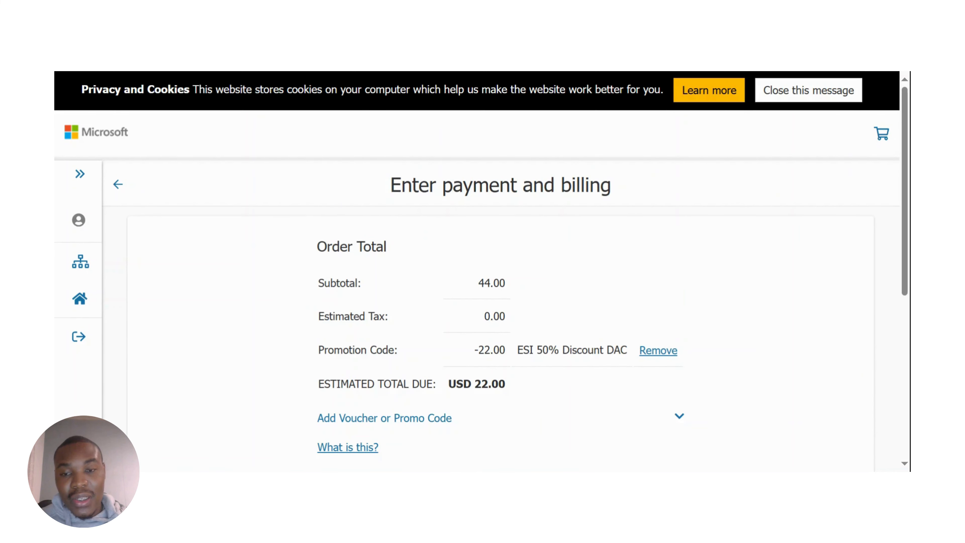
scroll(628, 330, "down", 6)
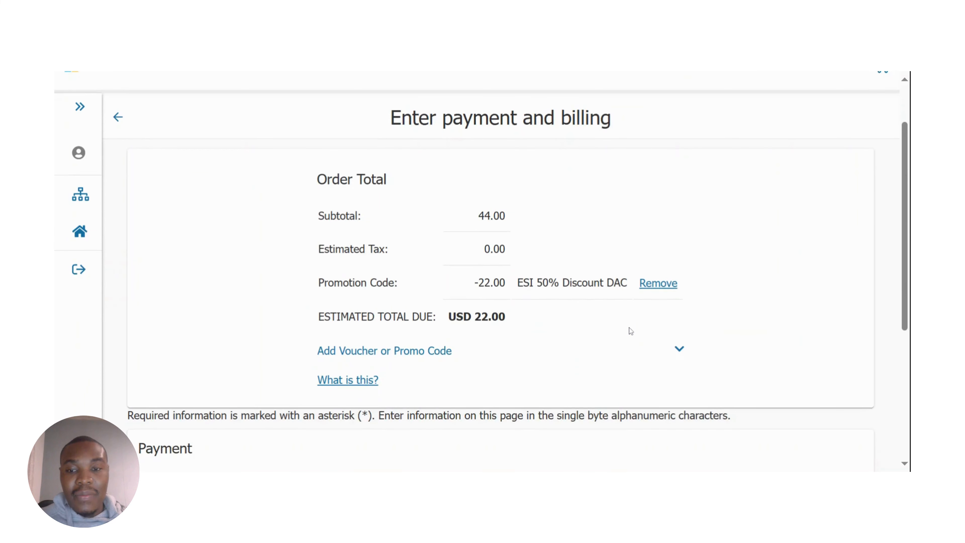
scroll(630, 329, "down", 2)
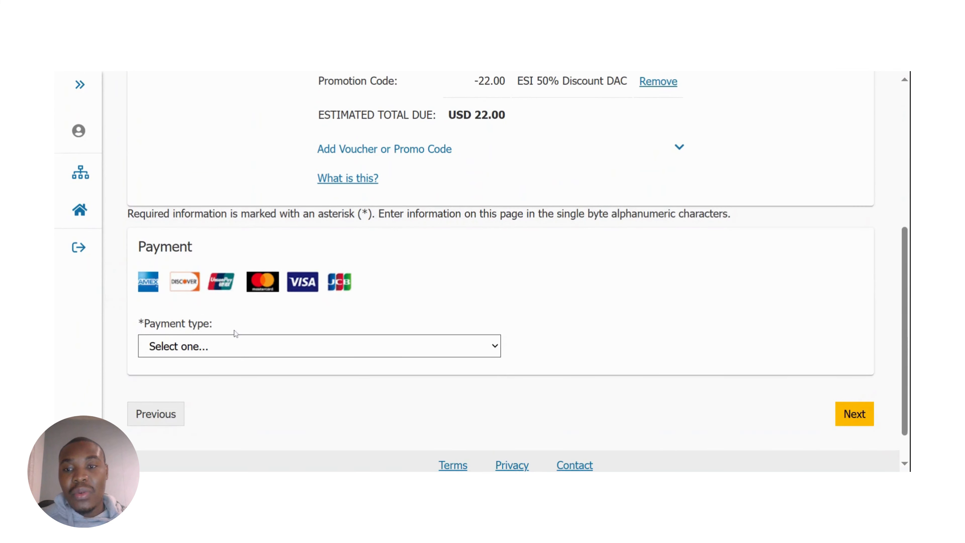
left_click(495, 346)
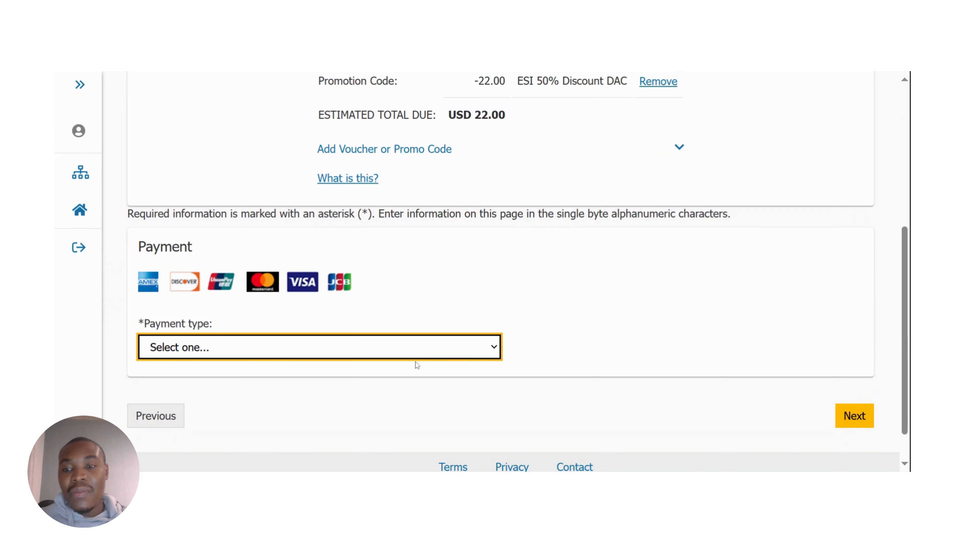
scroll(524, 363, "down", 1)
scroll(536, 318, "up", 8)
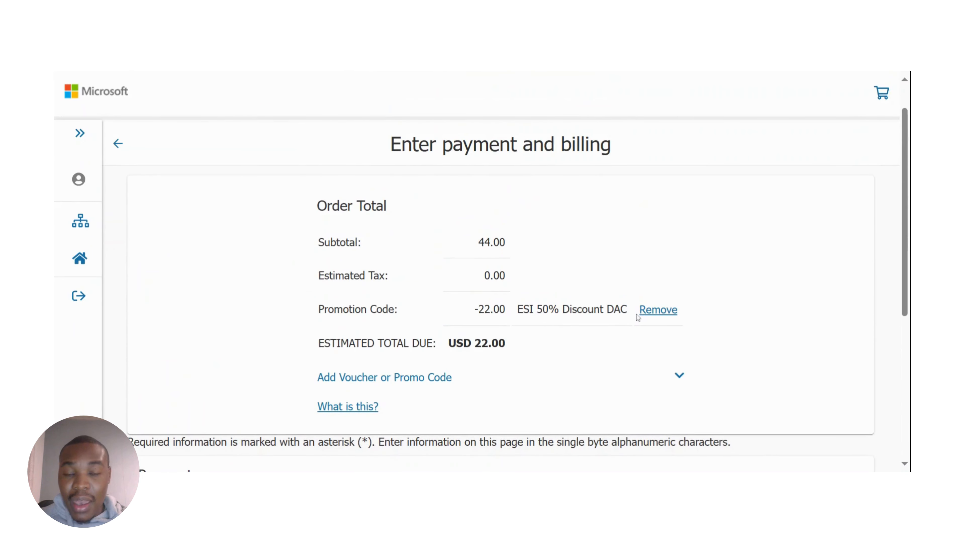
Step: Remove the ESI 50% Discount DAC promotion from the order and open the voucher or promo code entry
scroll(555, 341, "down", 2)
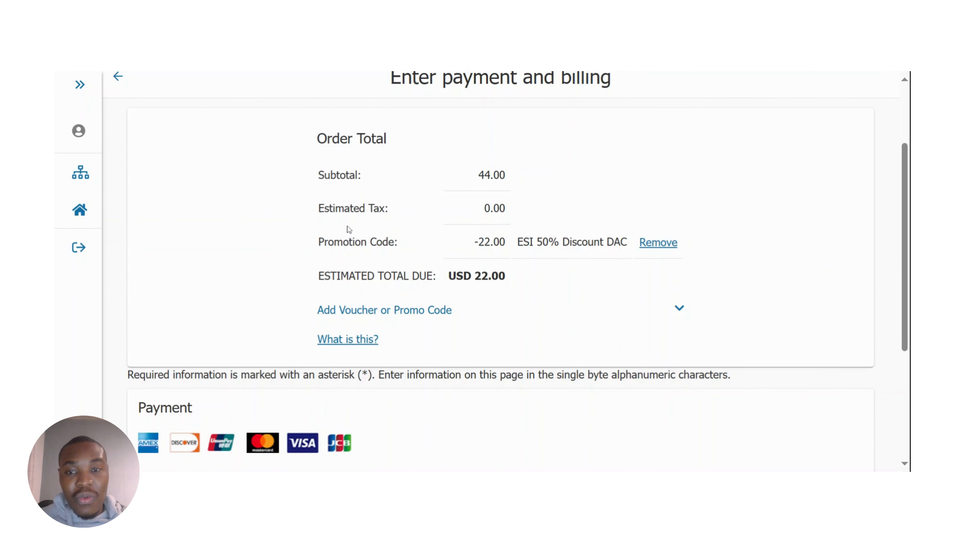
left_click(668, 247)
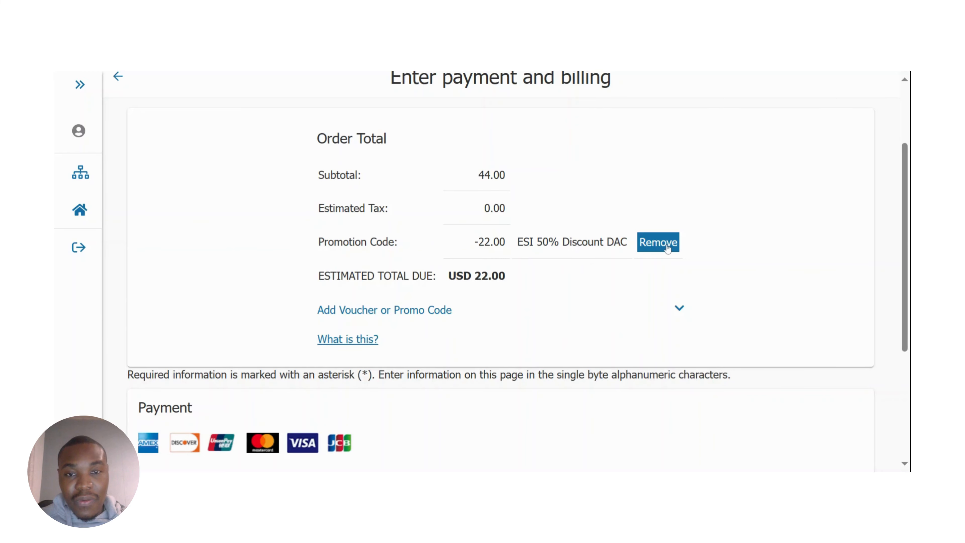
scroll(659, 255, "down", 4)
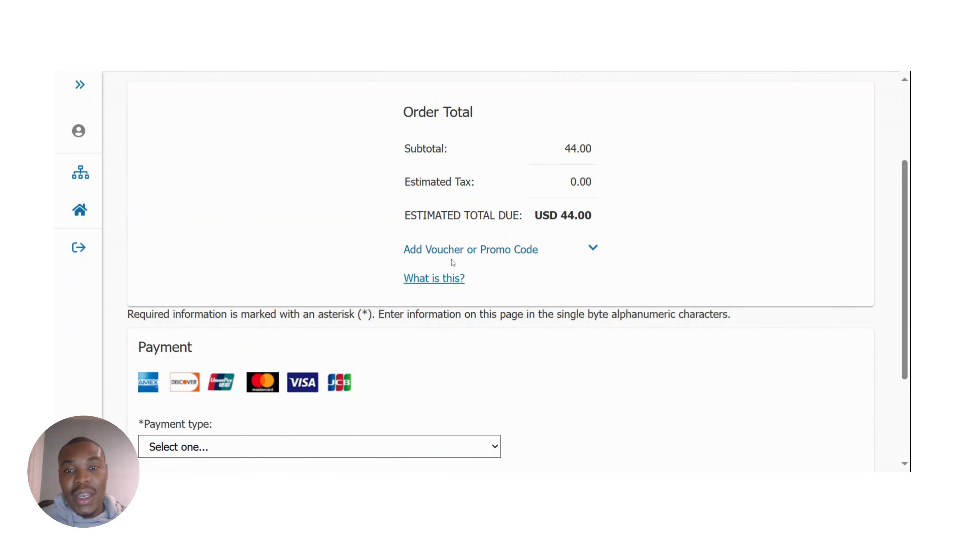
left_click(593, 249)
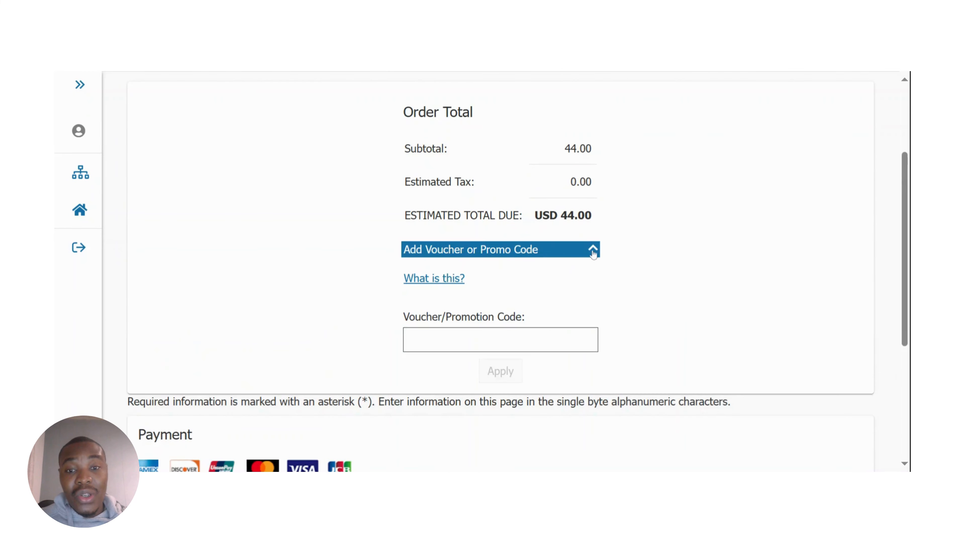
left_click(500, 340)
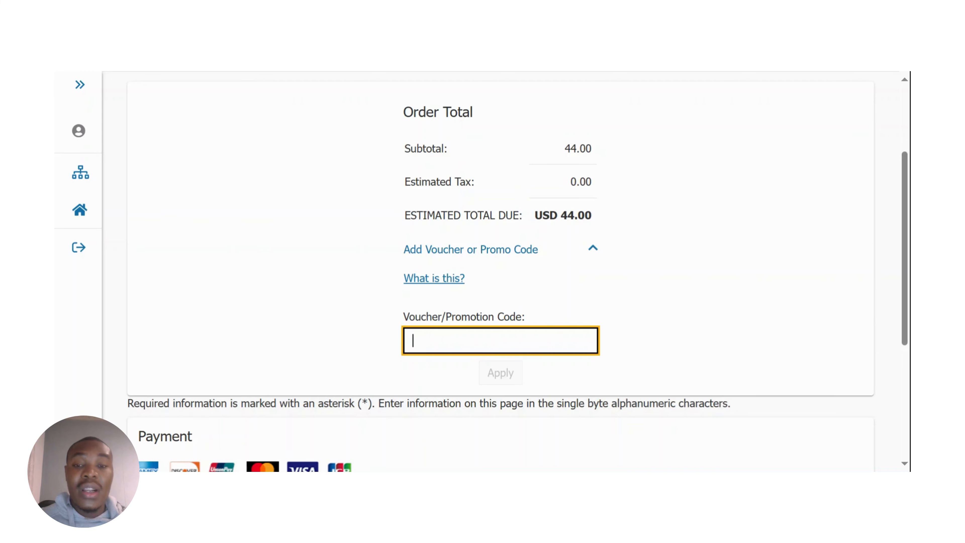
scroll(713, 271, "down", 5)
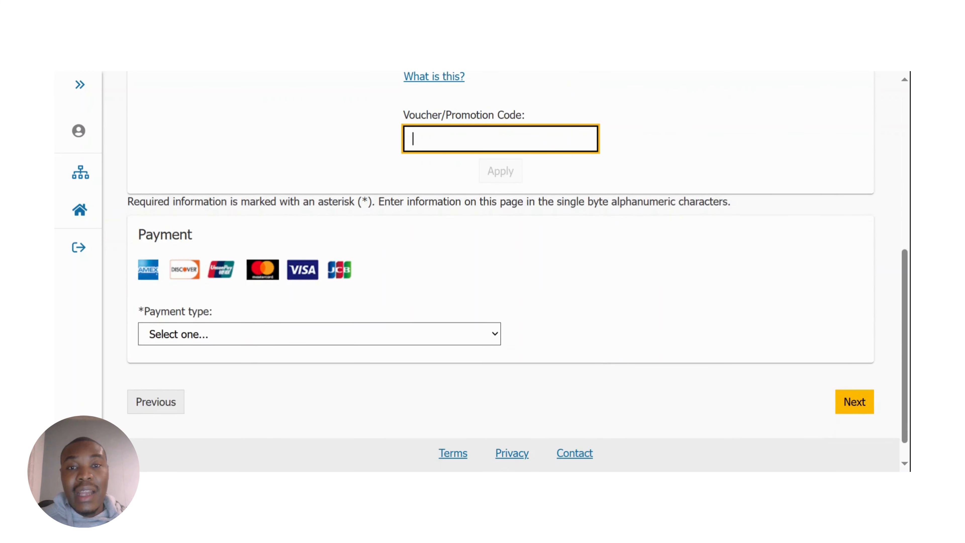
scroll(713, 274, "up", 5)
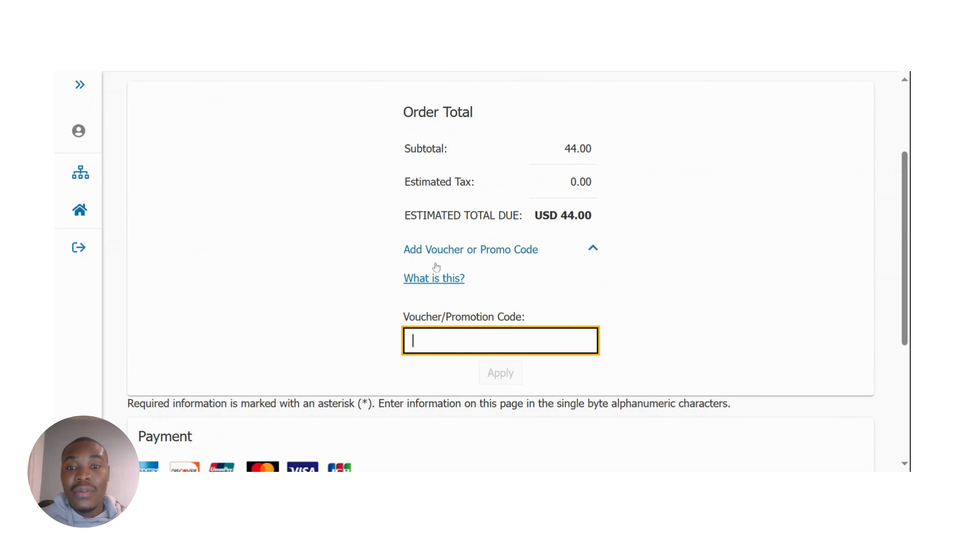
scroll(721, 295, "down", 5)
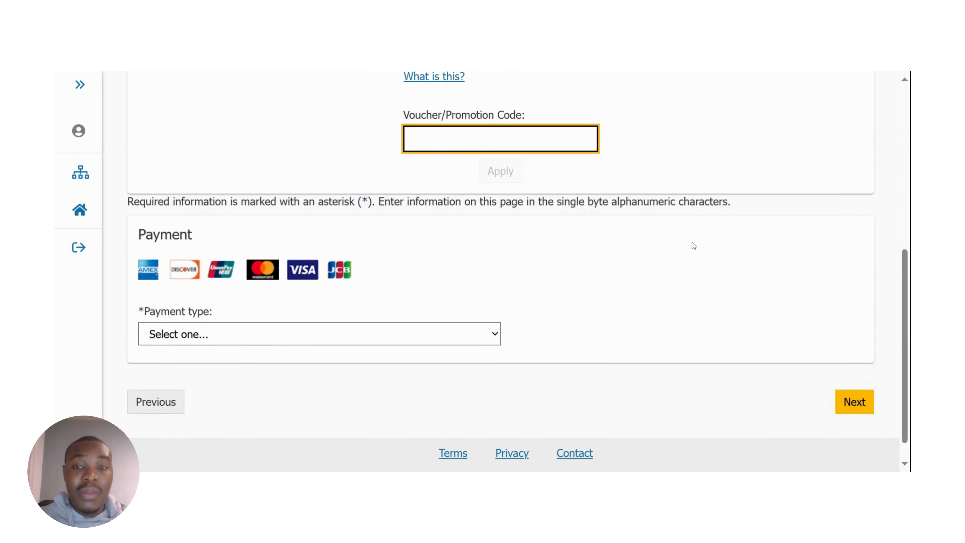
scroll(692, 245, "up", 4)
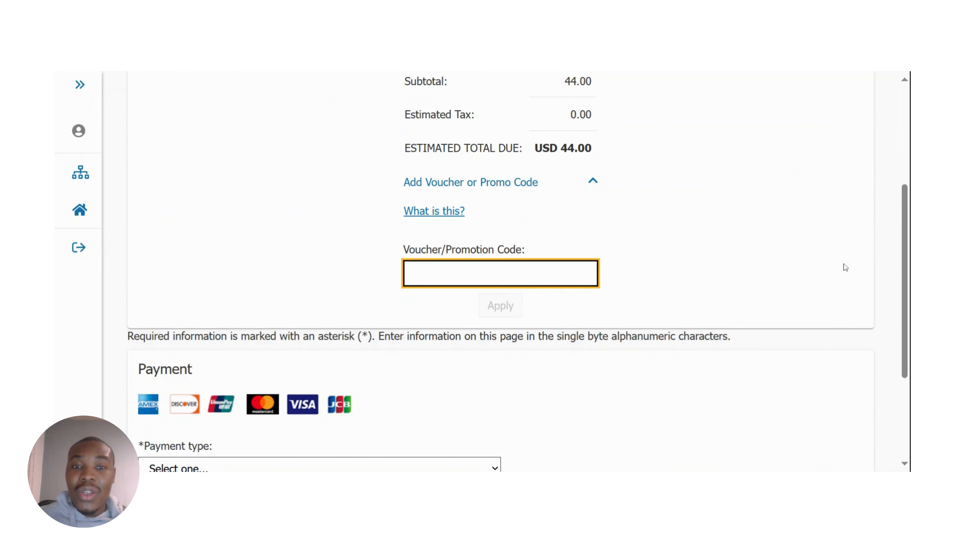
scroll(812, 266, "down", 5)
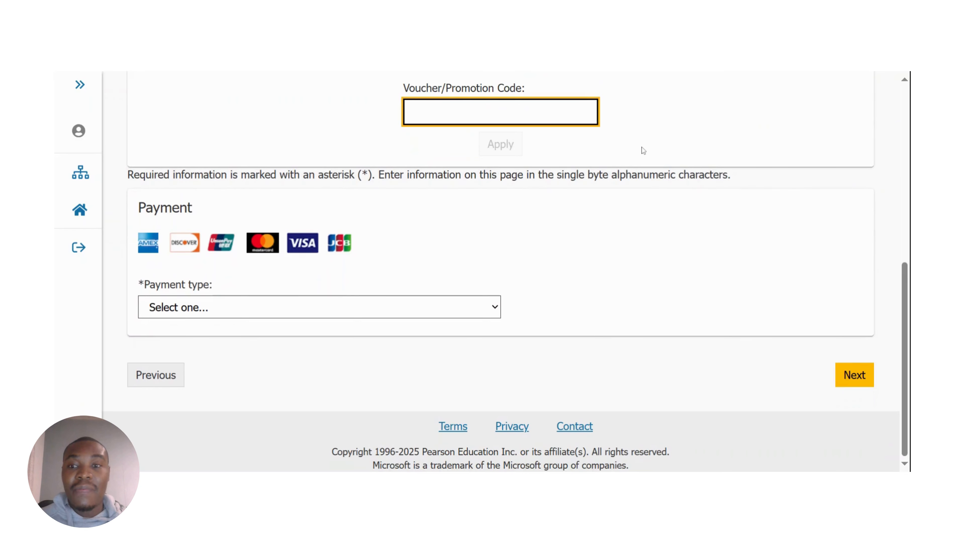
left_click(596, 75)
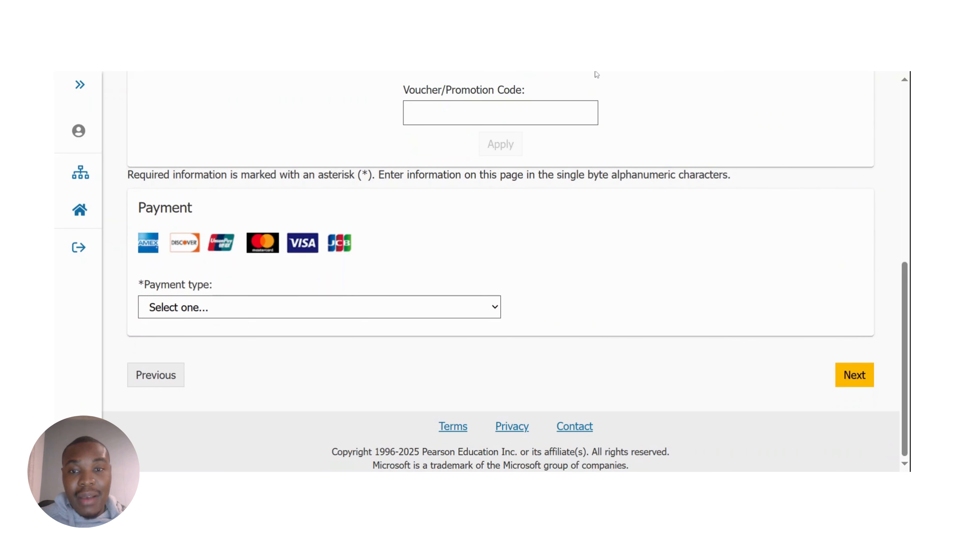